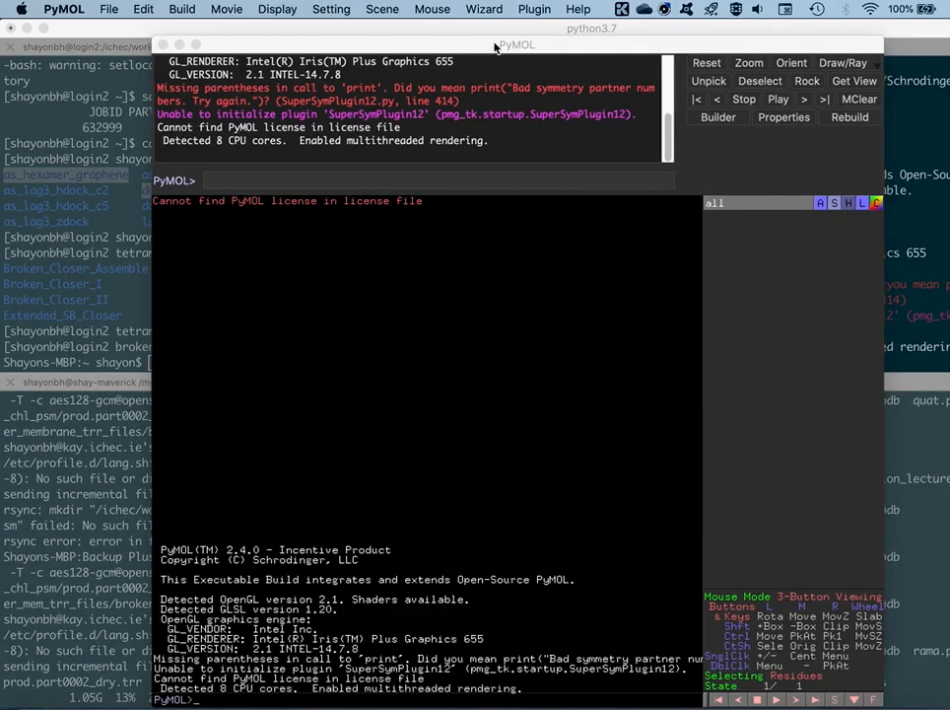
Fetch the dynoplot.py plugin in the Plugin Manager from its Pymol-Scripts/Pymol-script-repo/master/plugins URL
left_click_drag(499, 43, 495, 44)
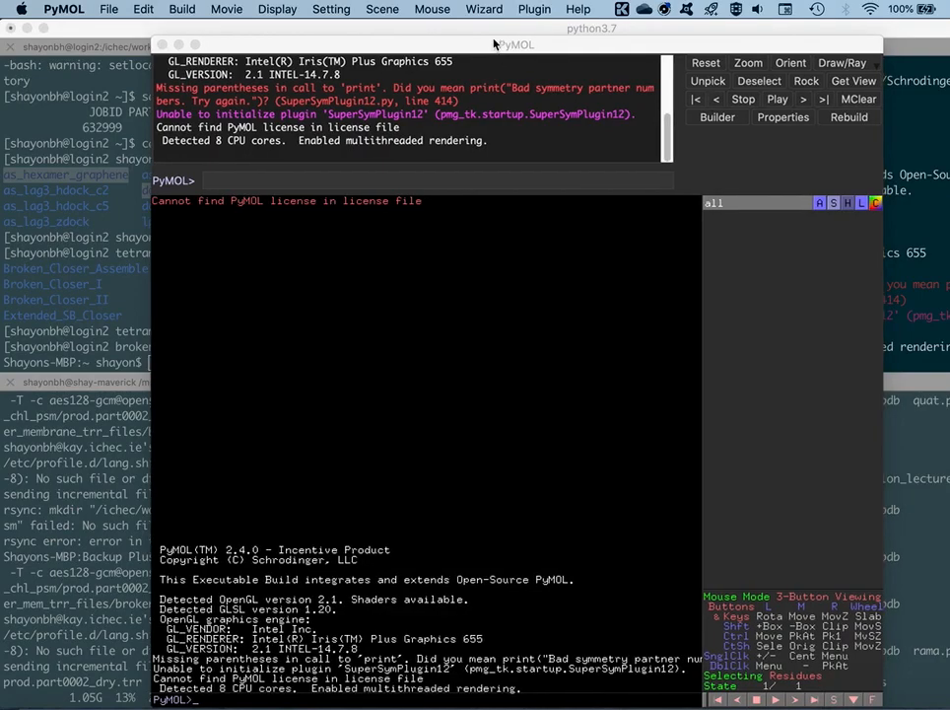
left_click(545, 7)
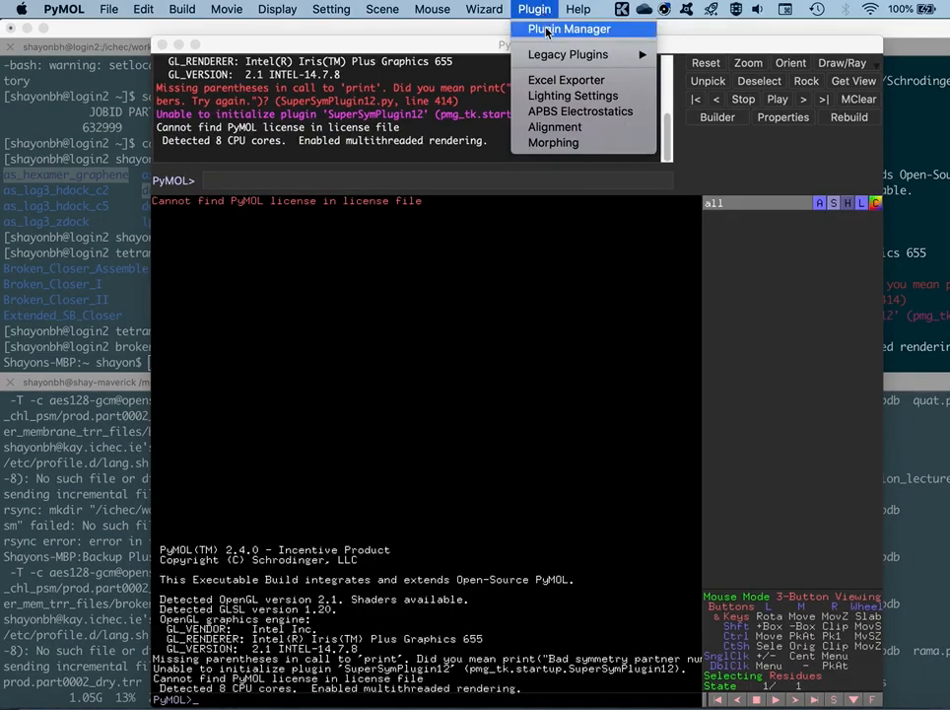
left_click(548, 30)
left_click_drag(521, 157, 514, 183)
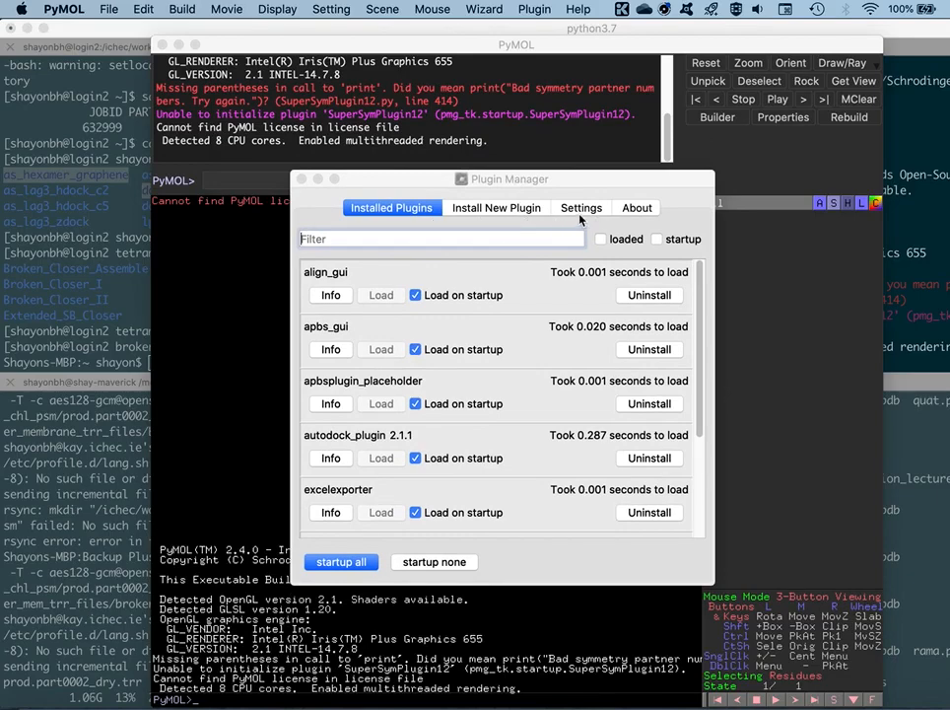
left_click(476, 212)
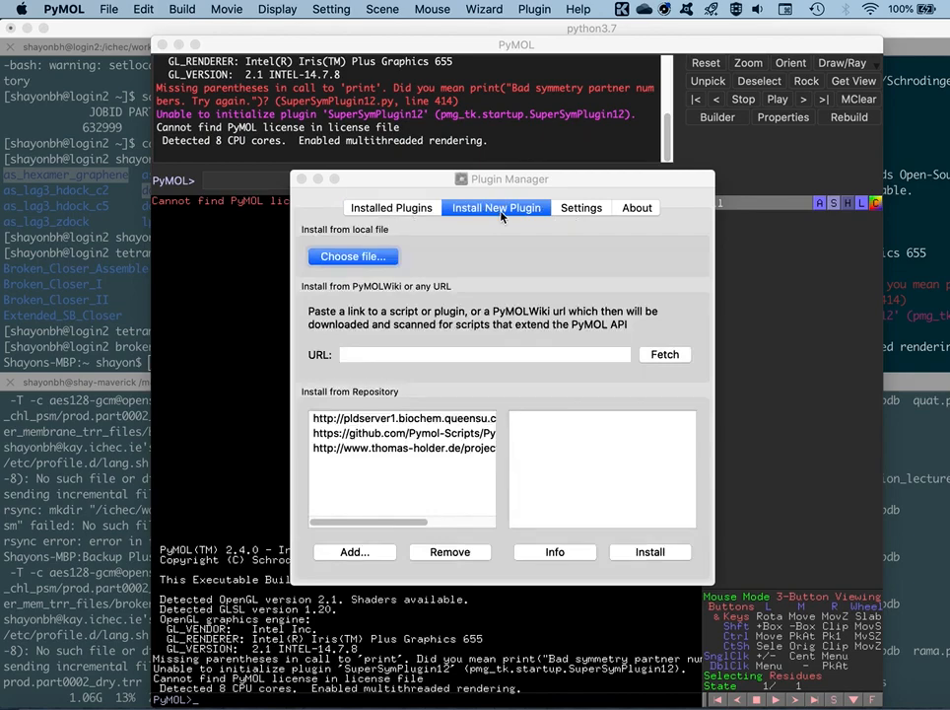
left_click(351, 356)
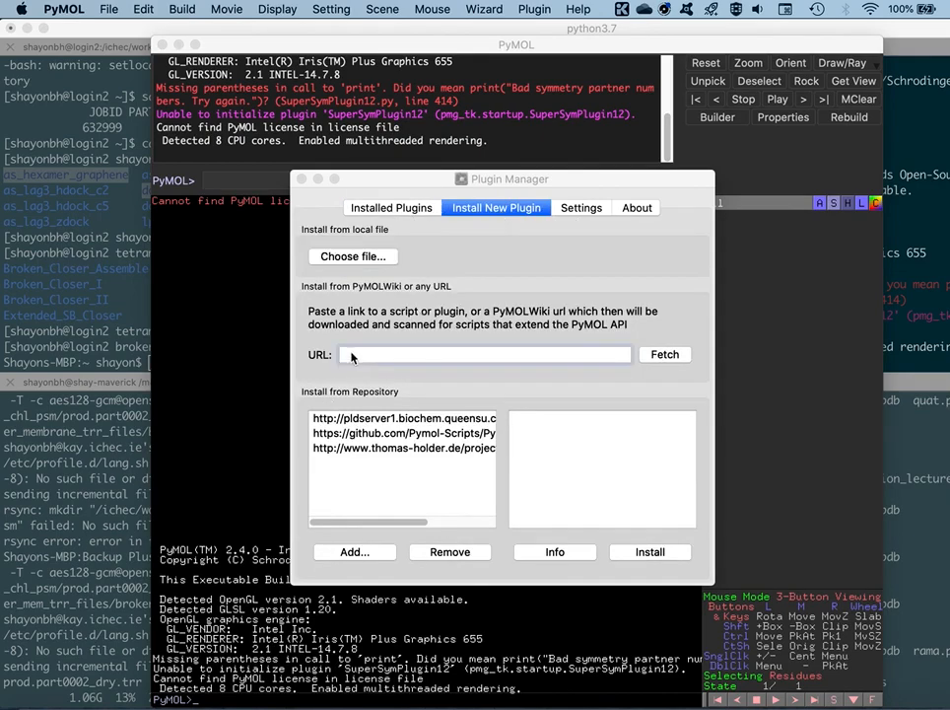
key("super+v")
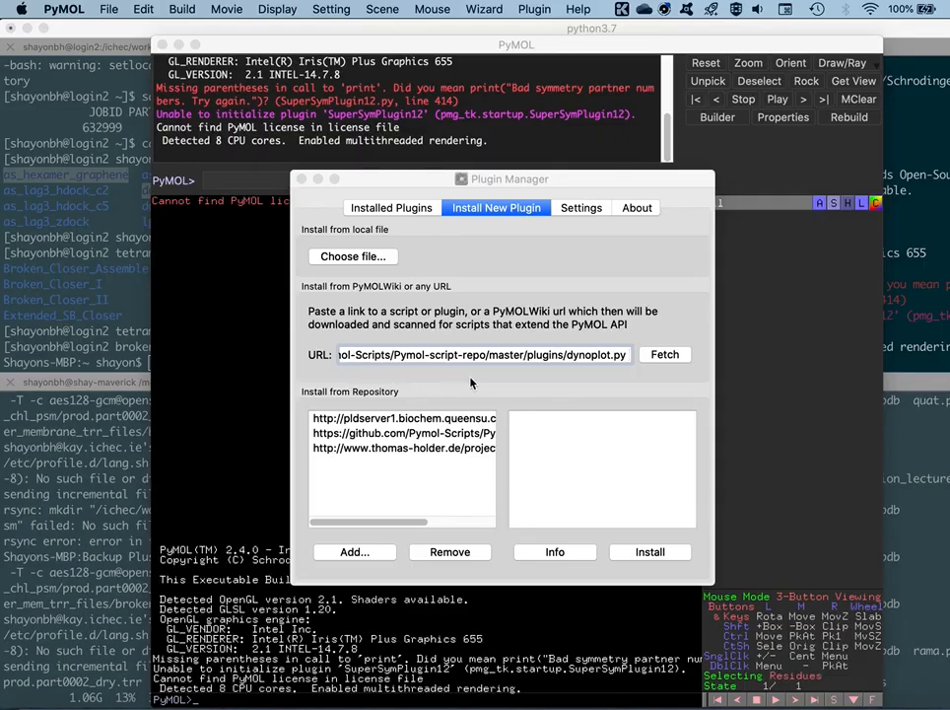
left_click(657, 359)
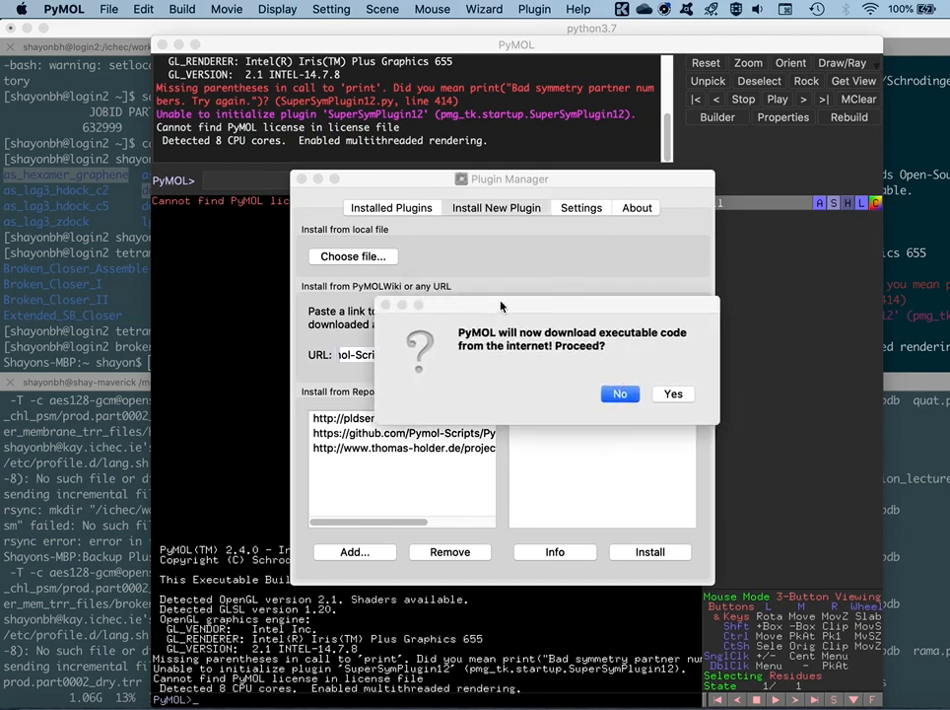
Allow the code download, install the dynoplot plugin into the pmg_tk/startup directory, and close the Plugin Manager
left_click_drag(500, 306, 492, 296)
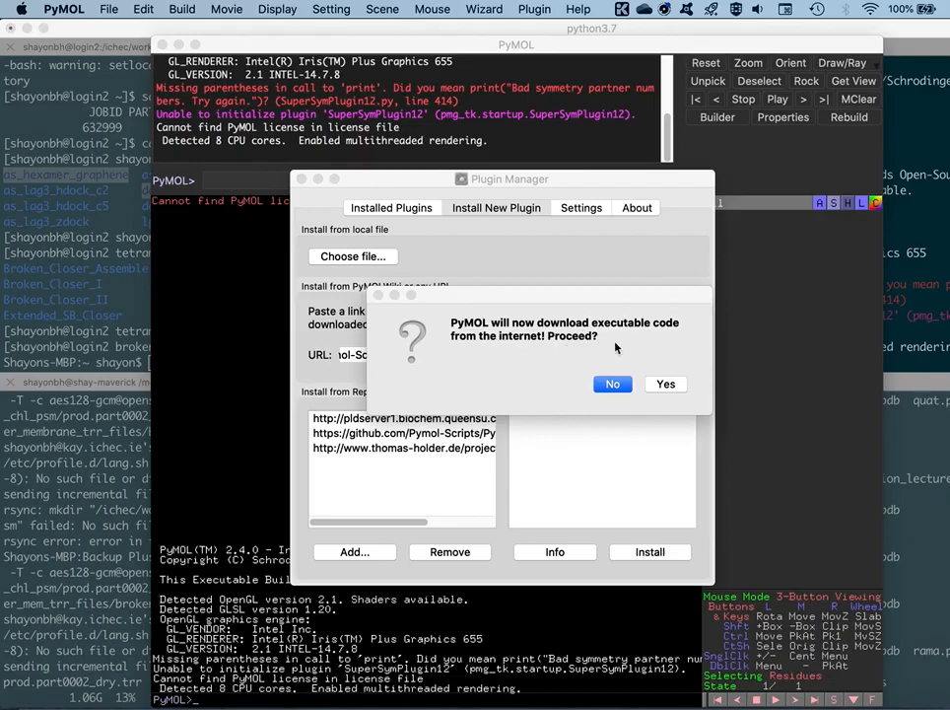
left_click(666, 384)
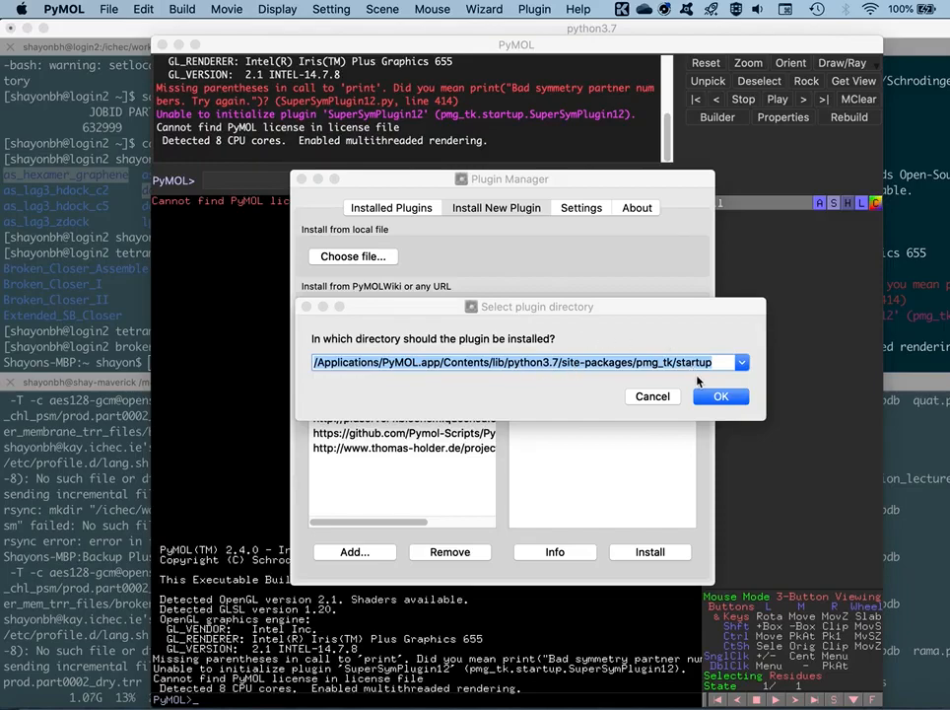
left_click(723, 396)
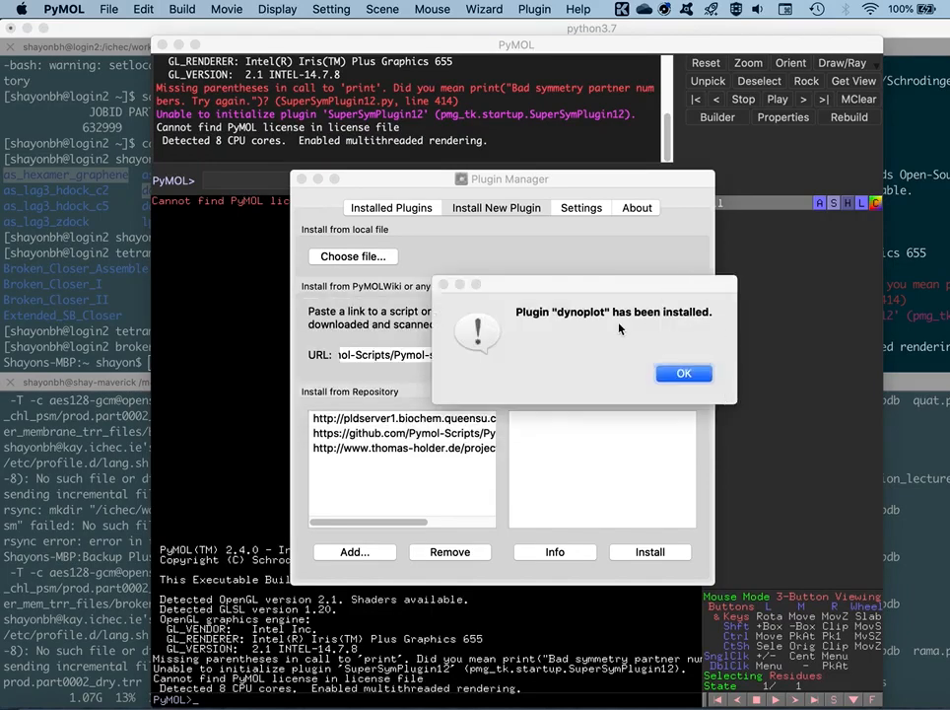
left_click_drag(563, 296, 527, 307)
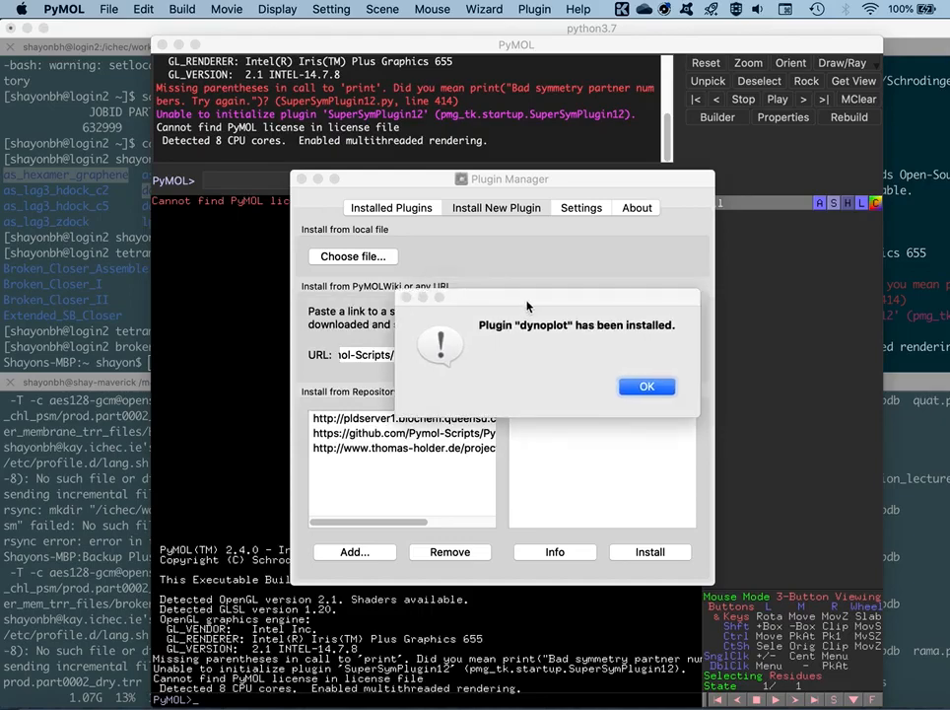
left_click(645, 387)
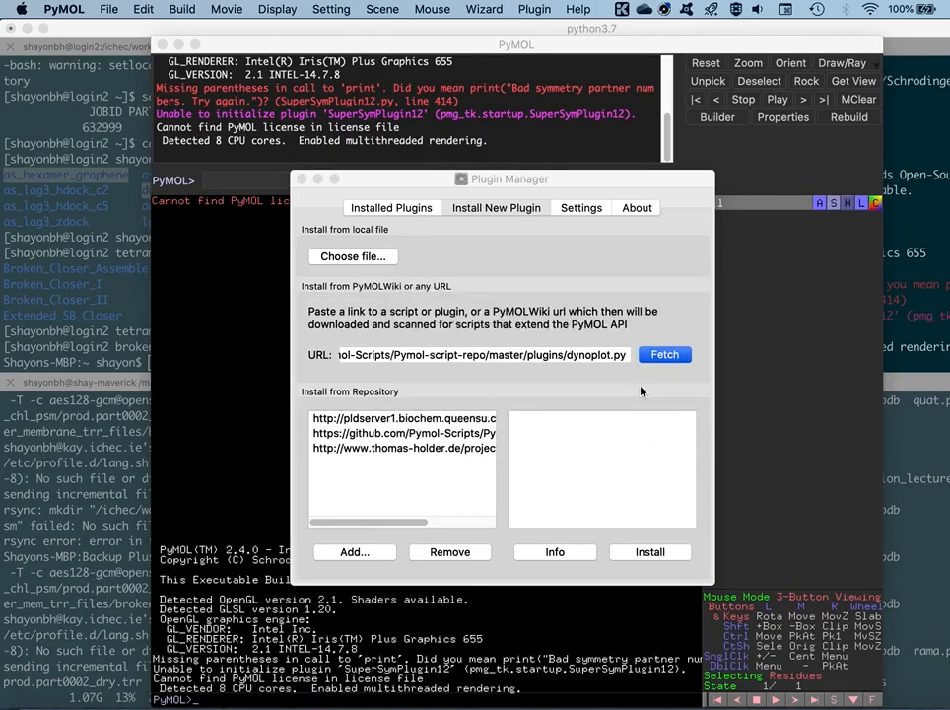
left_click(303, 179)
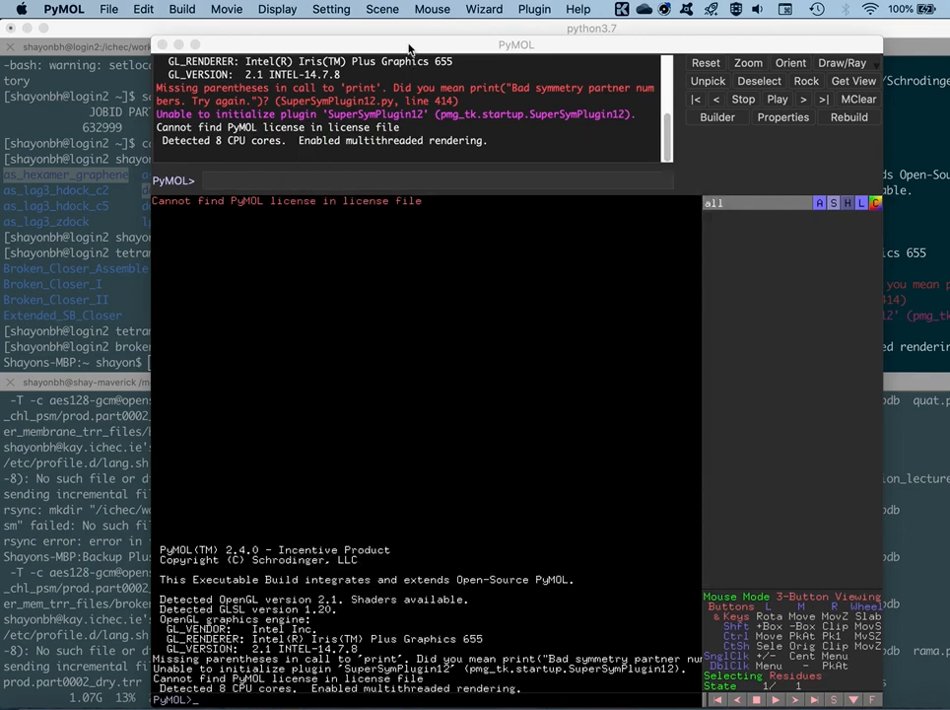
Check the installed plugins for dynoplot by filtering the Plugin Manager list, and close the manager
left_click(535, 9)
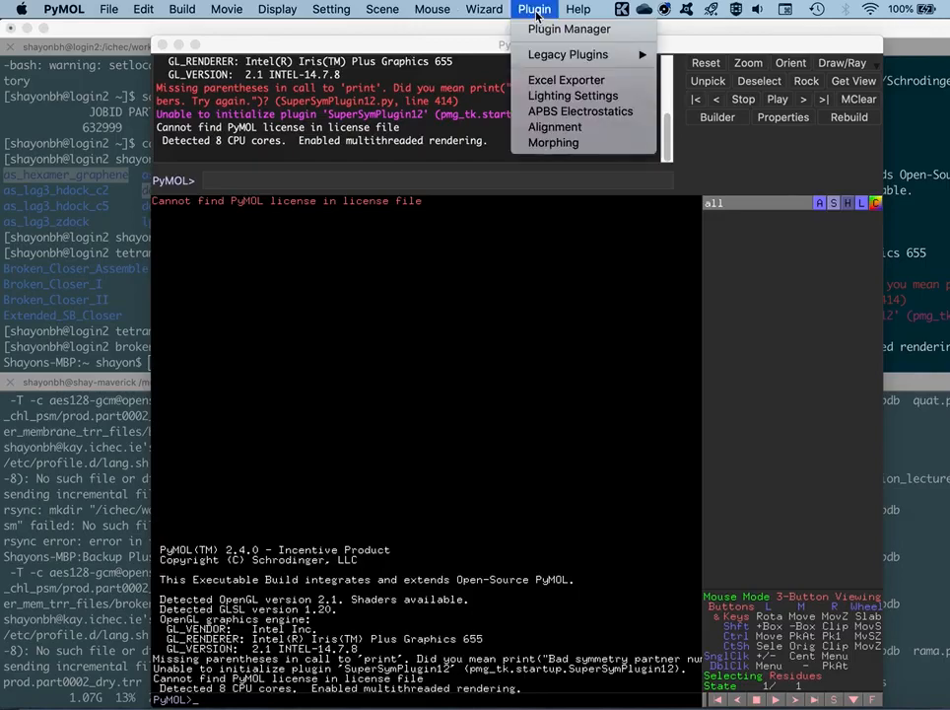
left_click(552, 31)
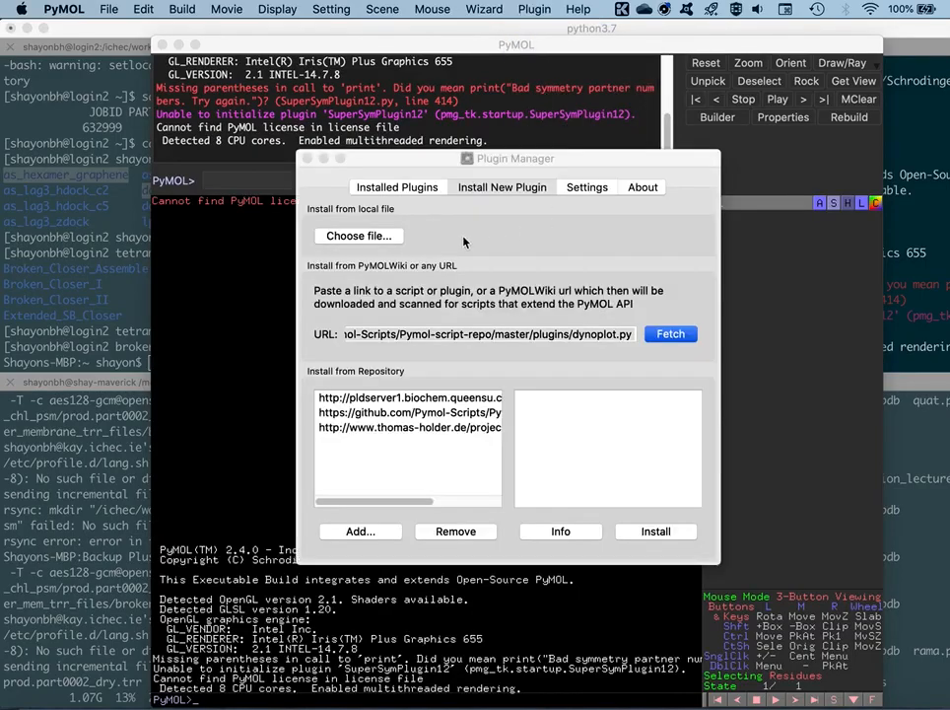
left_click(400, 189)
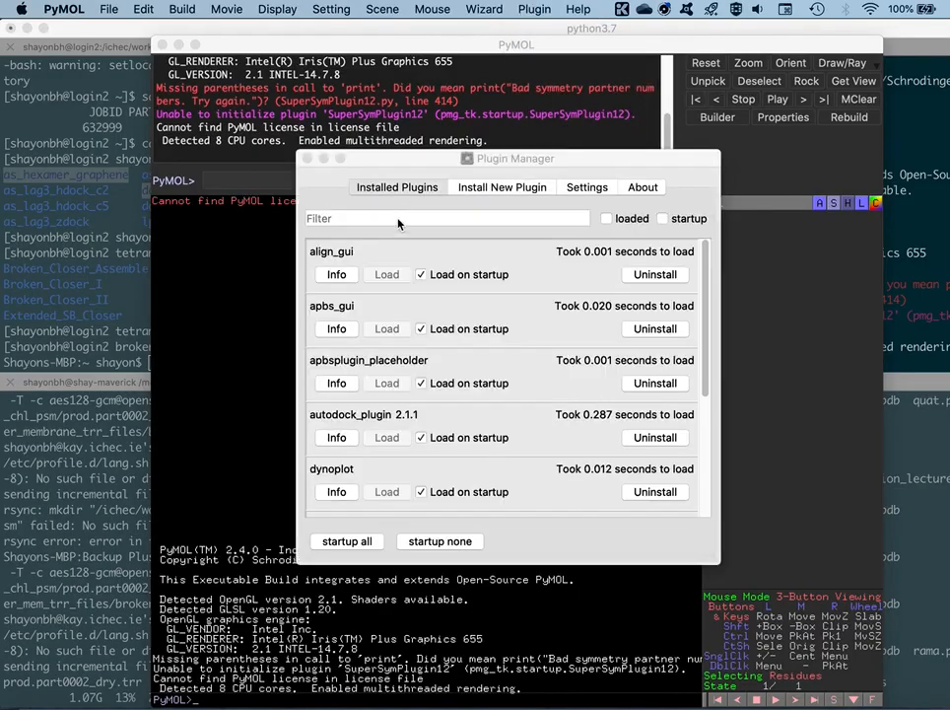
left_click(346, 219)
type("dynoplot")
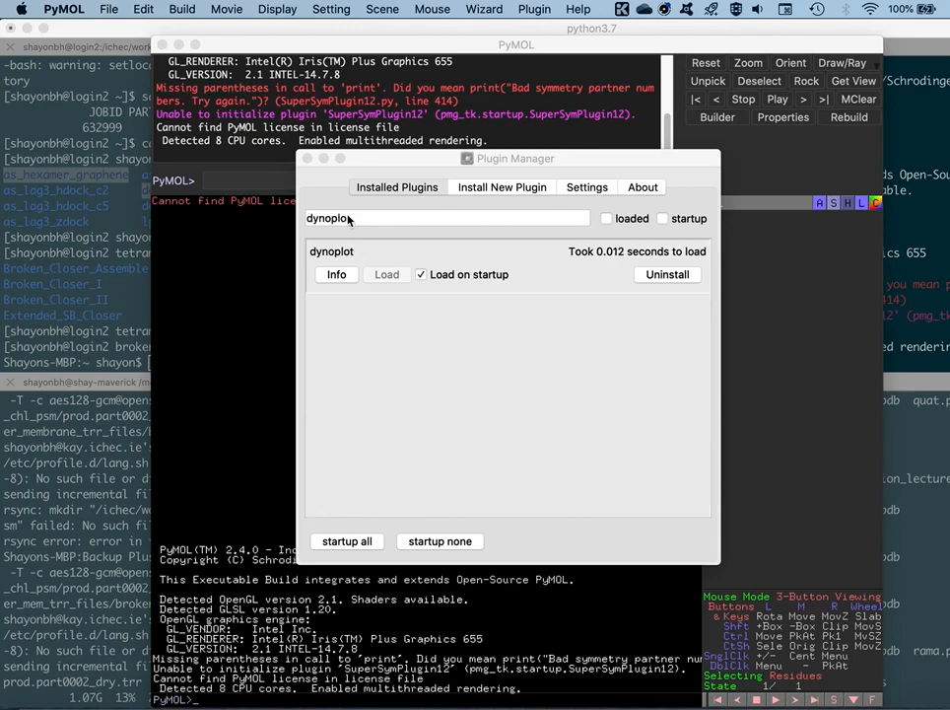
key("BackSpace")
type("ot")
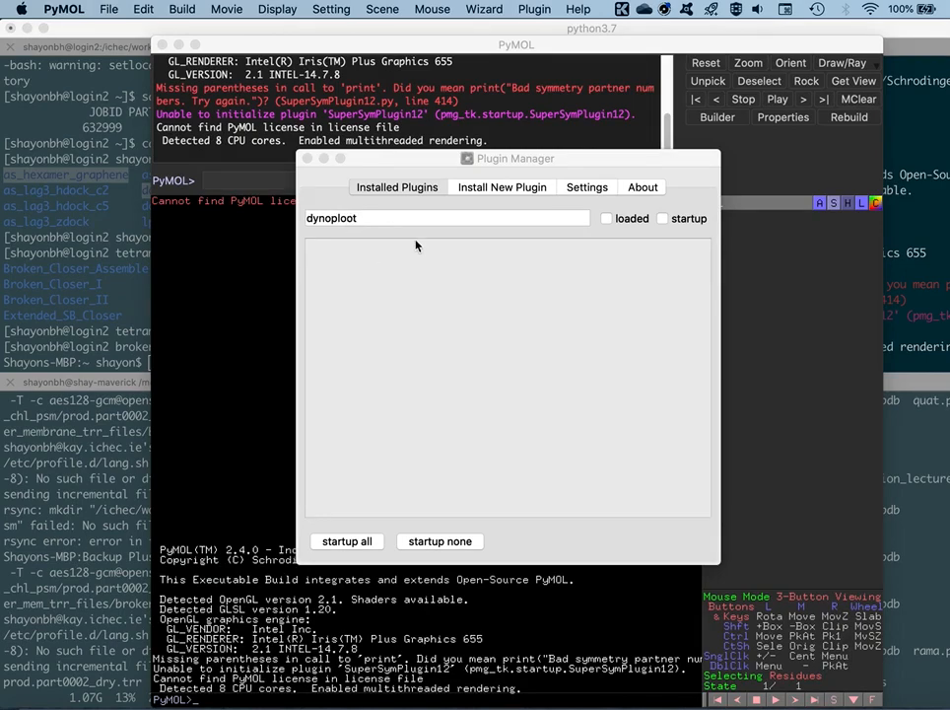
key("BackSpace")
key("BackSpace")
type("t")
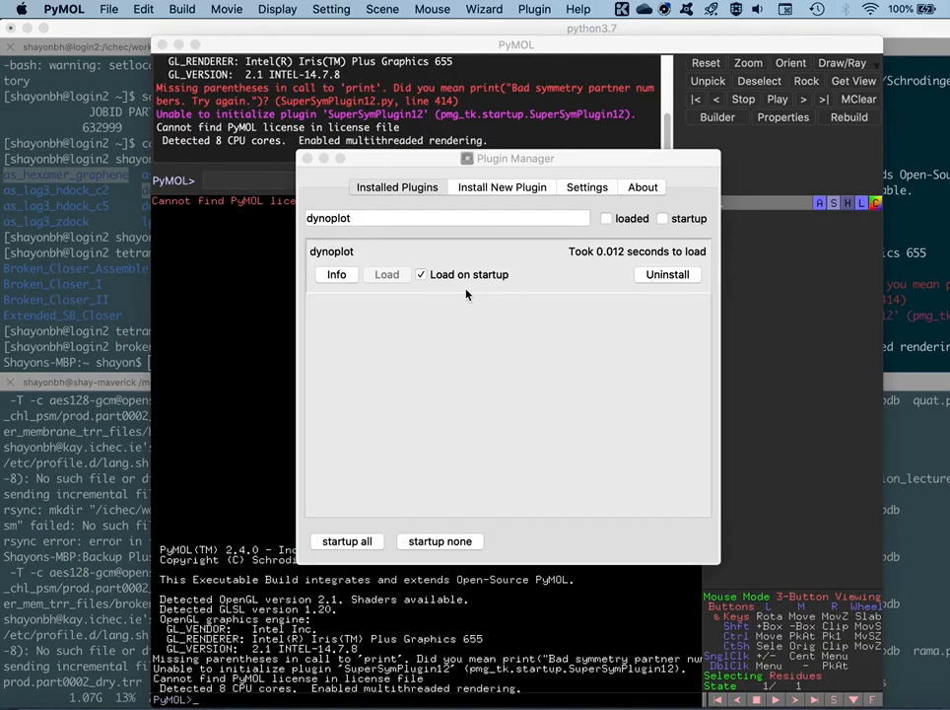
left_click(308, 158)
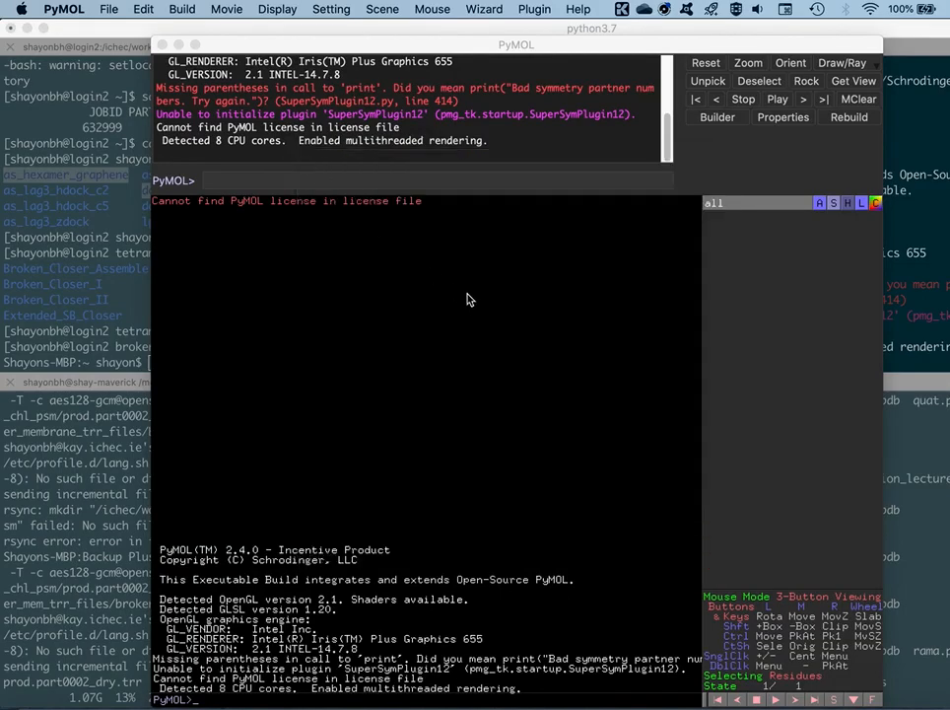
left_click(415, 227)
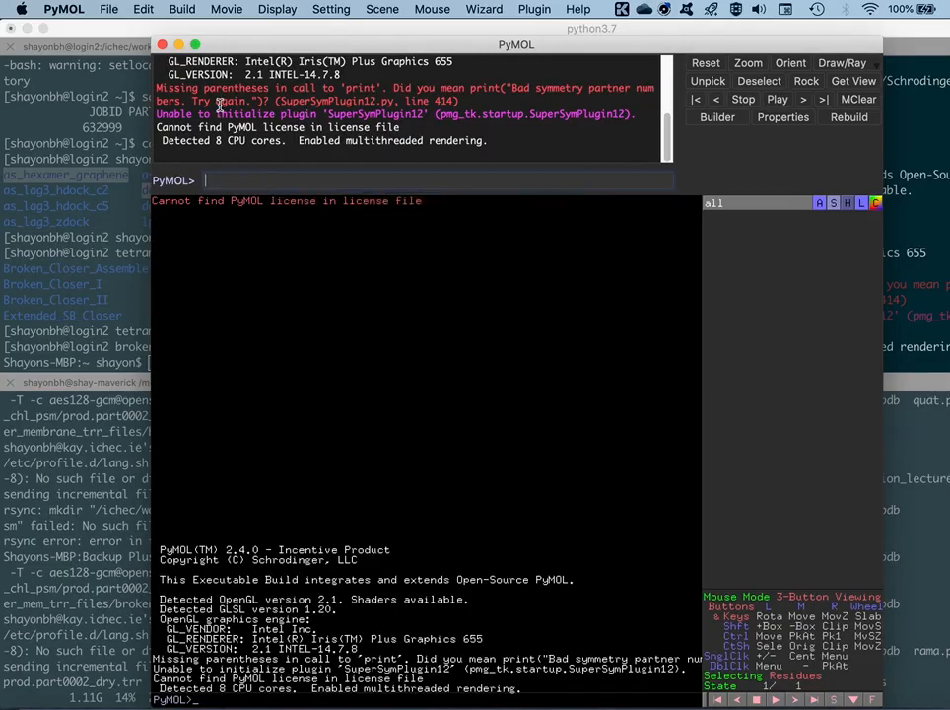
left_click(109, 8)
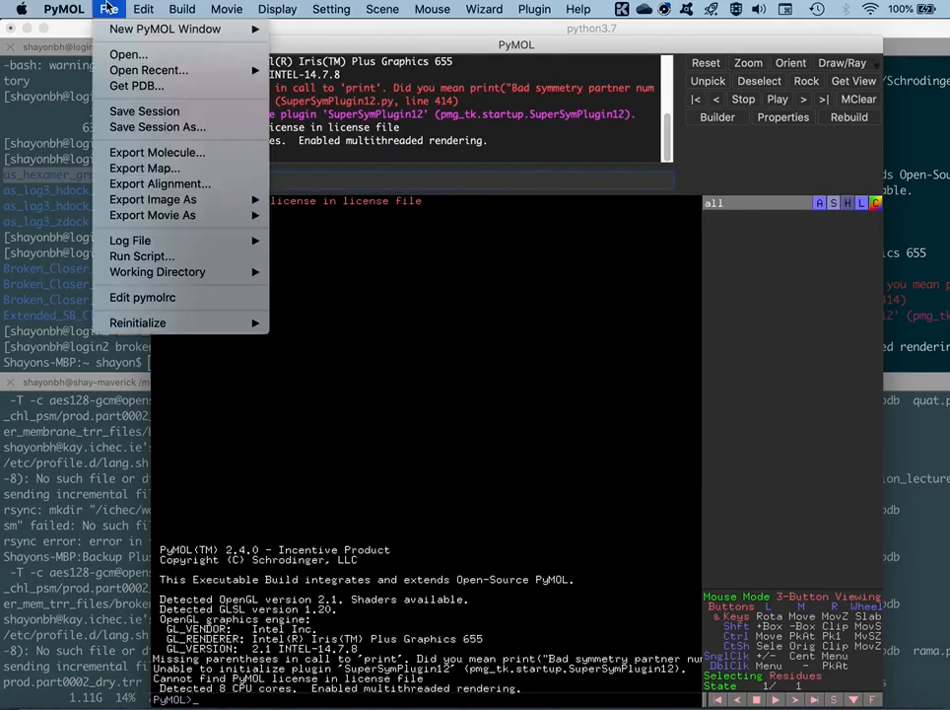
left_click(138, 55)
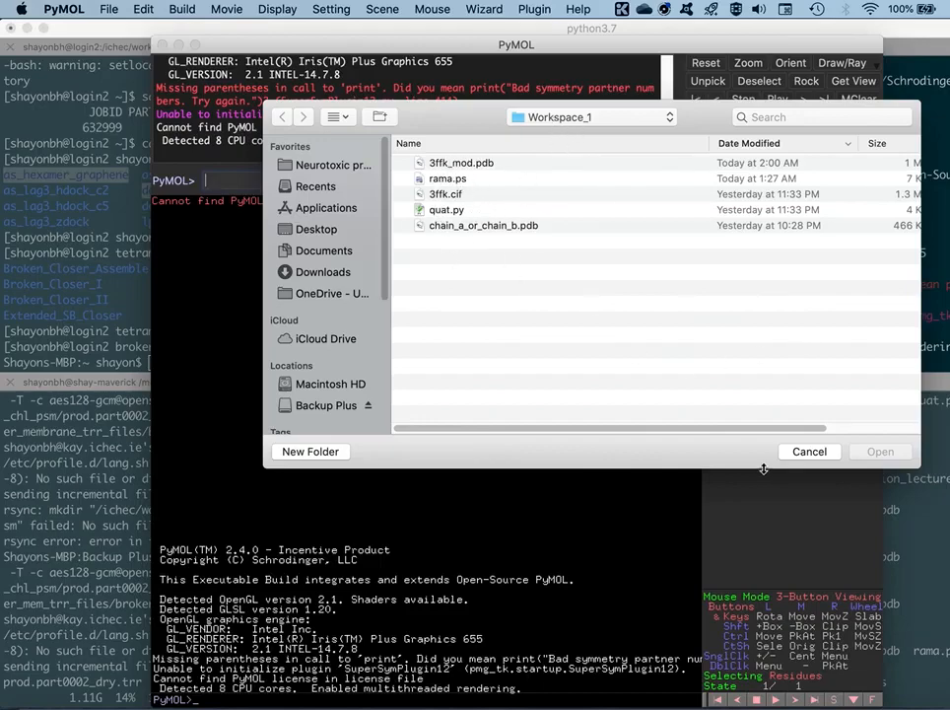
left_click(810, 452)
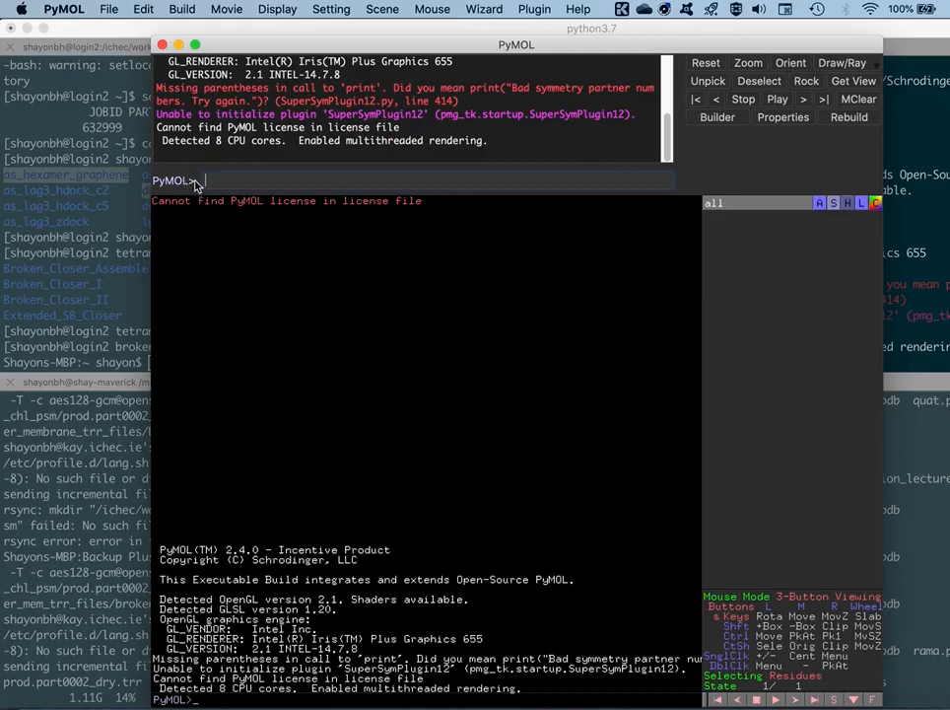
Load structure 3ffk with the fetch command
type("fetch 3ffk")
key("Return")
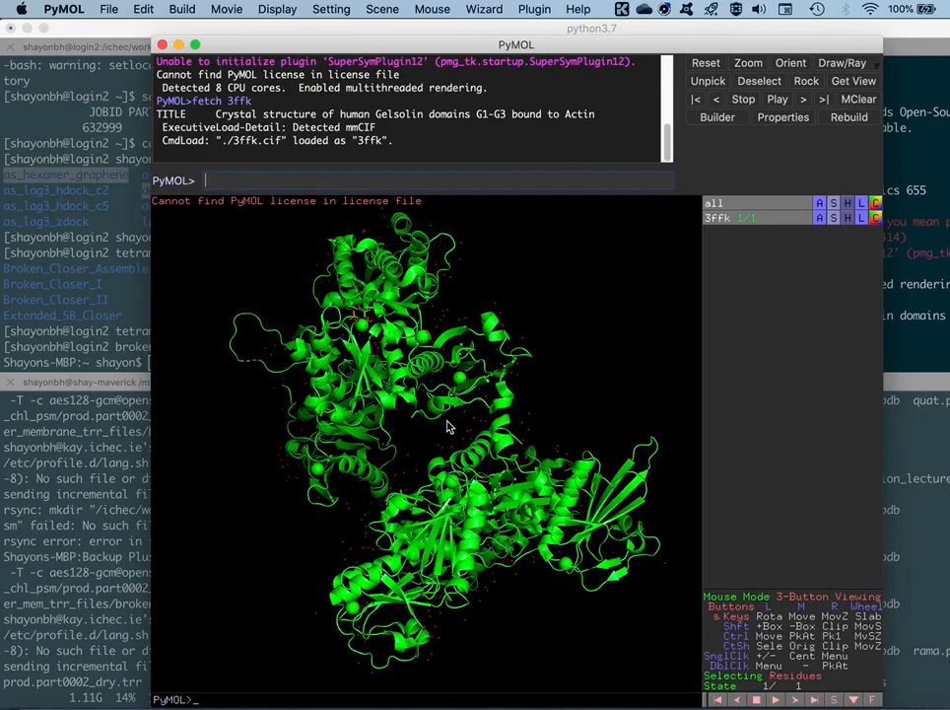
Display the residue sequence of the 3ffk structure above the model
left_click_drag(335, 316, 327, 273)
left_click_drag(285, 315, 409, 360)
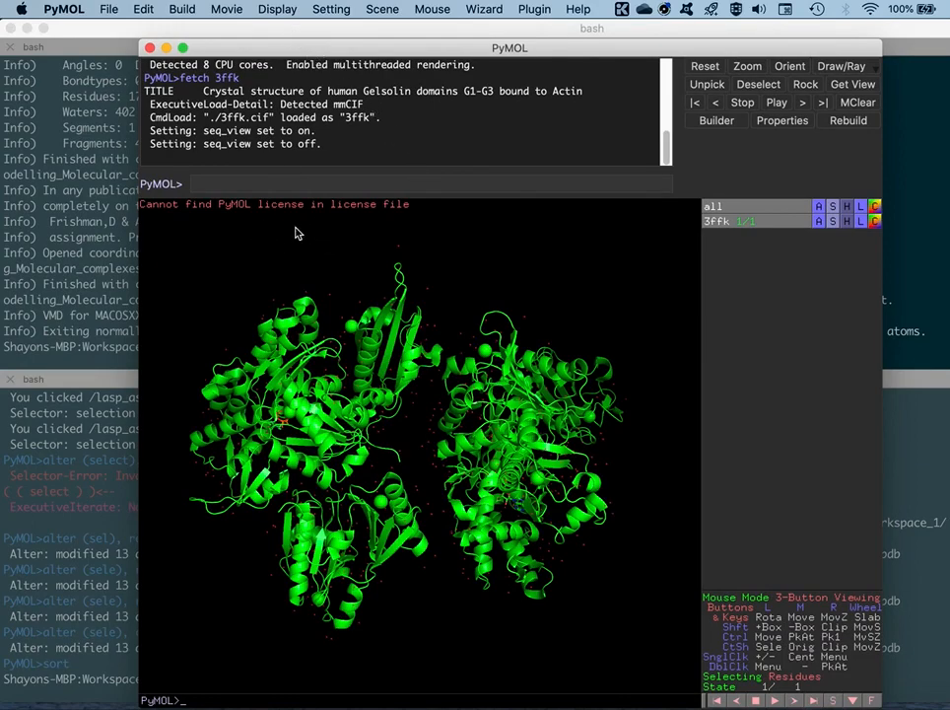
left_click(279, 10)
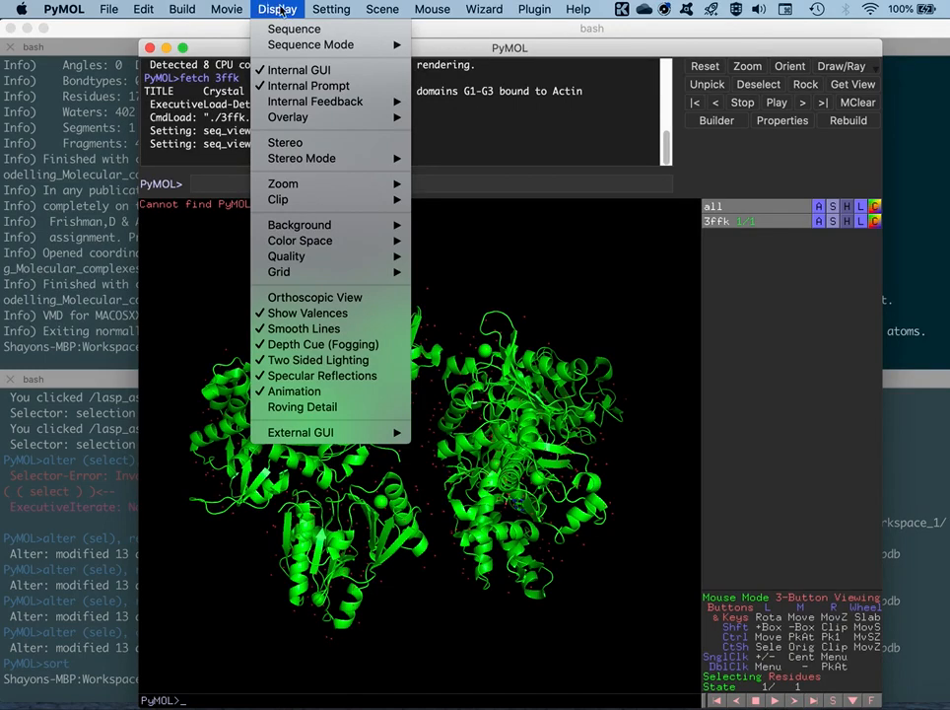
left_click(293, 31)
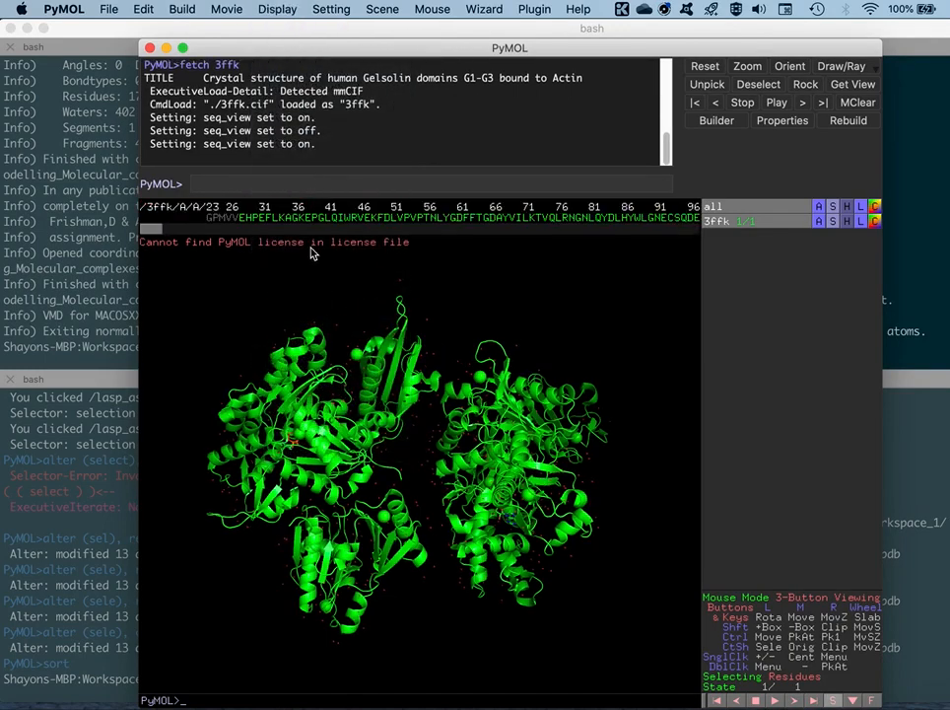
Examine the 3ffk sequence from the start of chain A to the start of chain B, including the greyed-out residues
left_click_drag(148, 237, 189, 235)
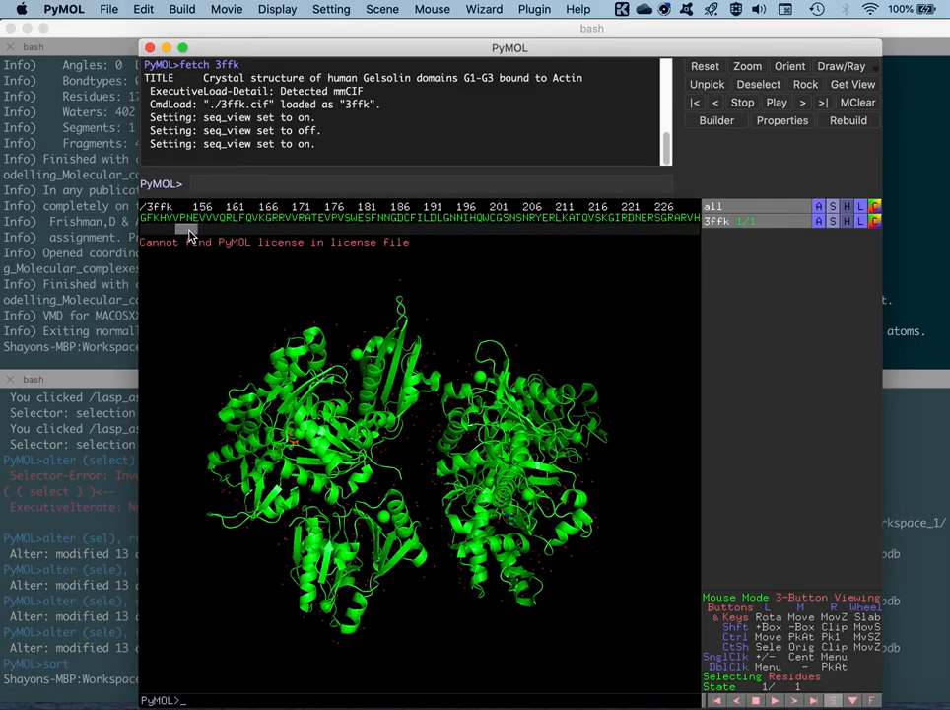
left_click_drag(190, 235, 188, 235)
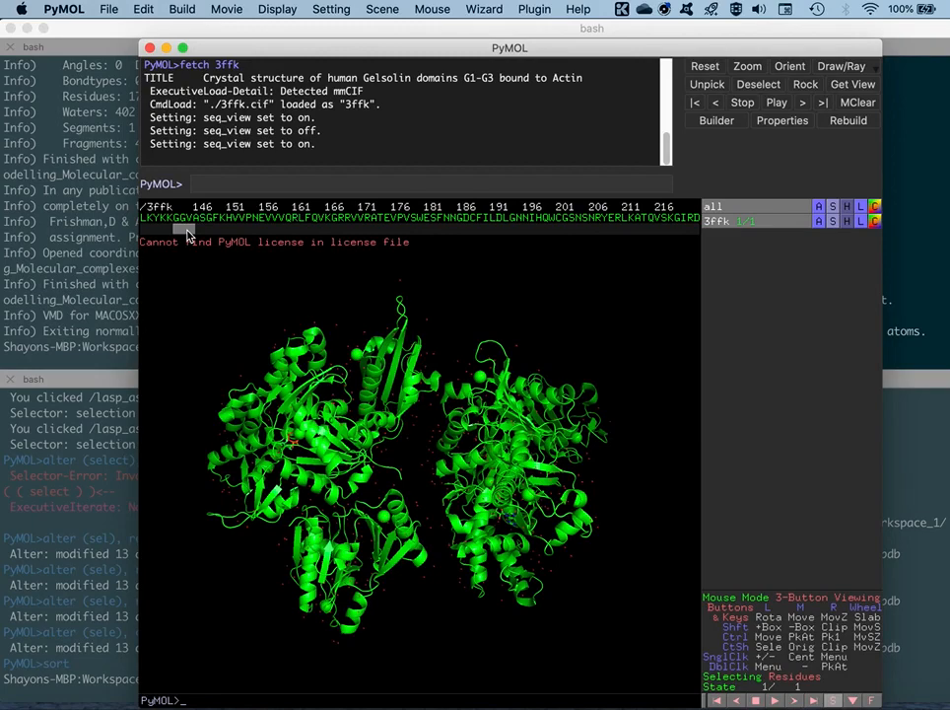
left_click_drag(187, 234, 151, 236)
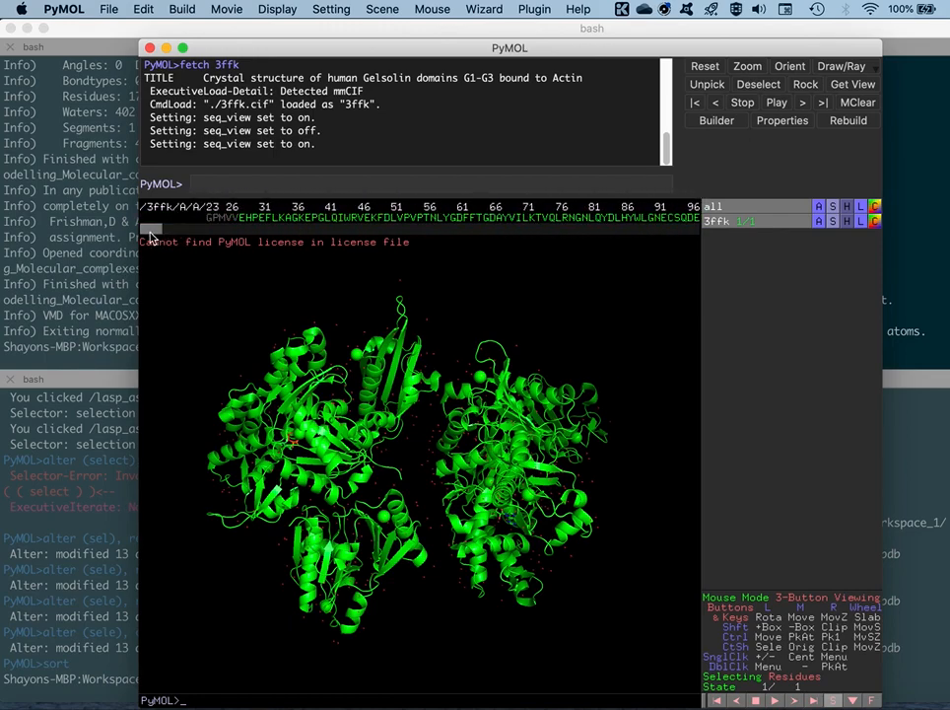
left_click(242, 219)
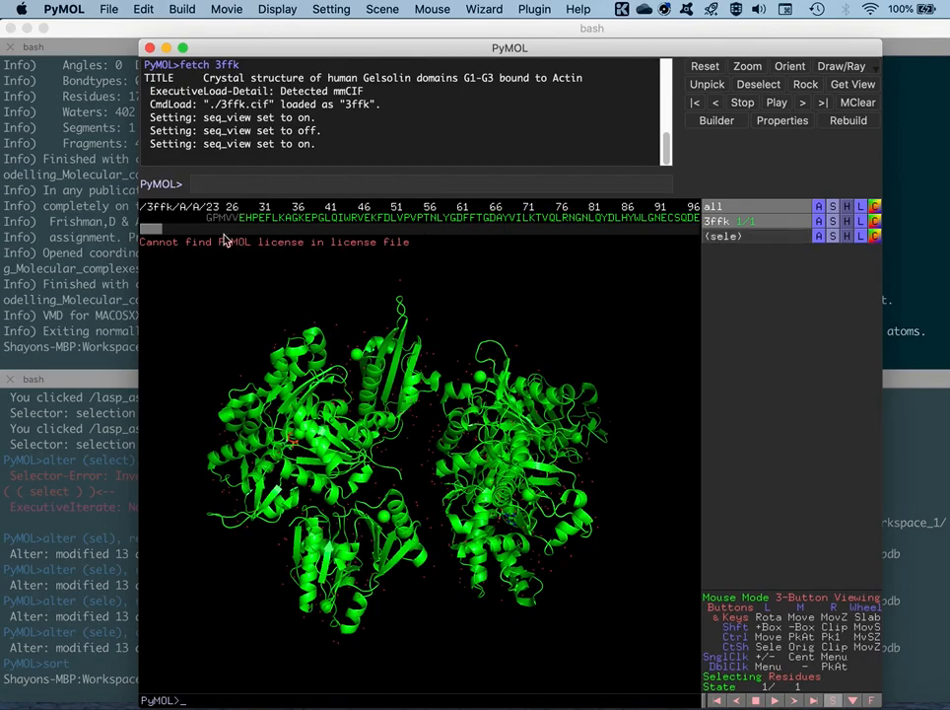
left_click_drag(152, 231, 240, 229)
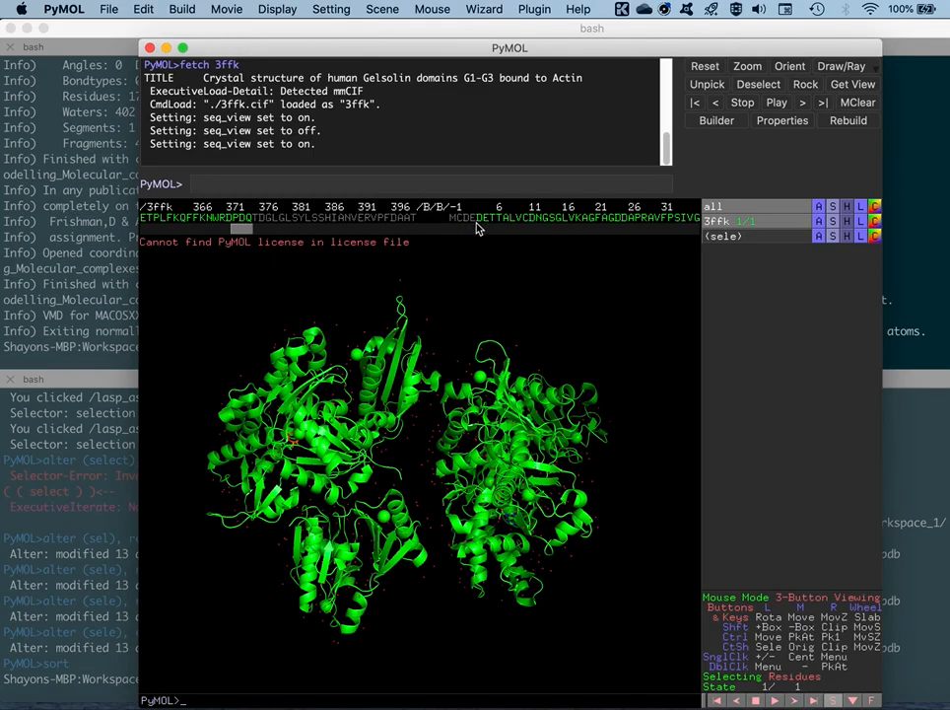
left_click_drag(243, 232, 150, 256)
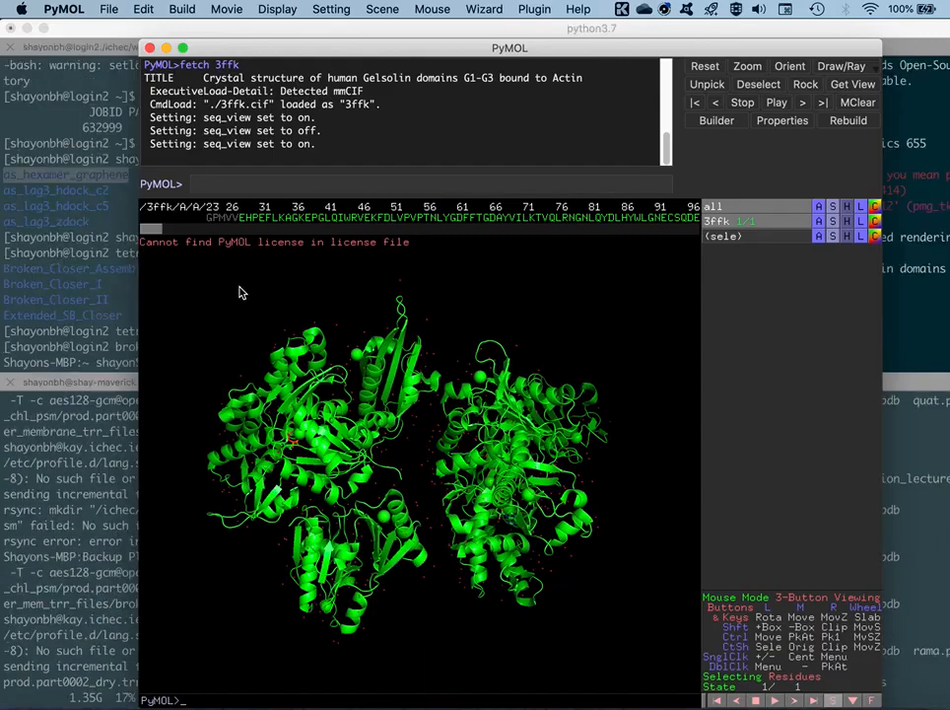
left_click(182, 9)
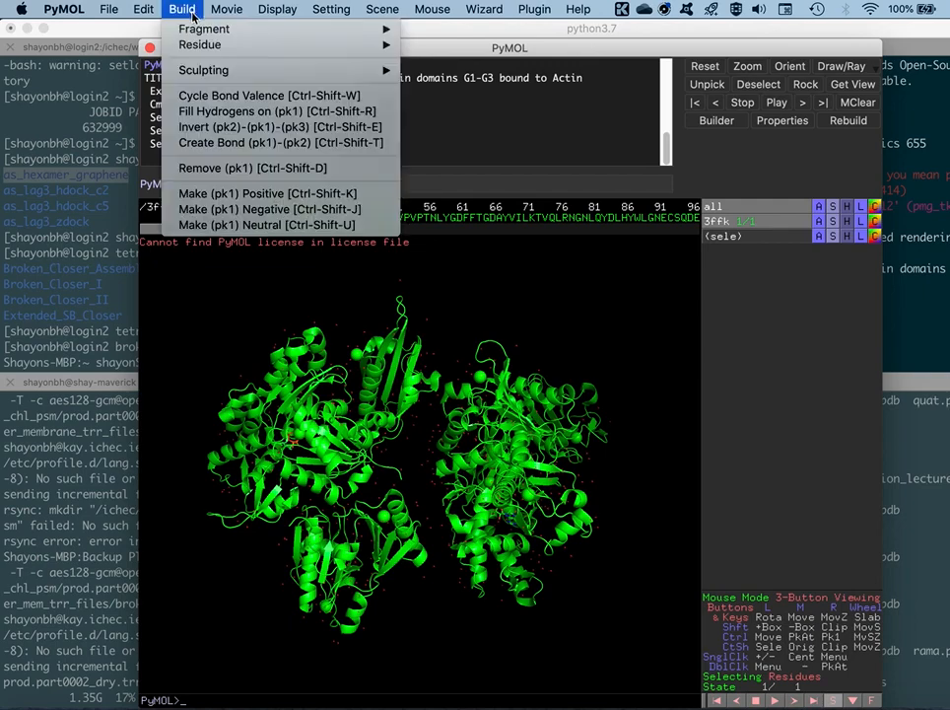
mouse_move(209, 71)
left_click(229, 321)
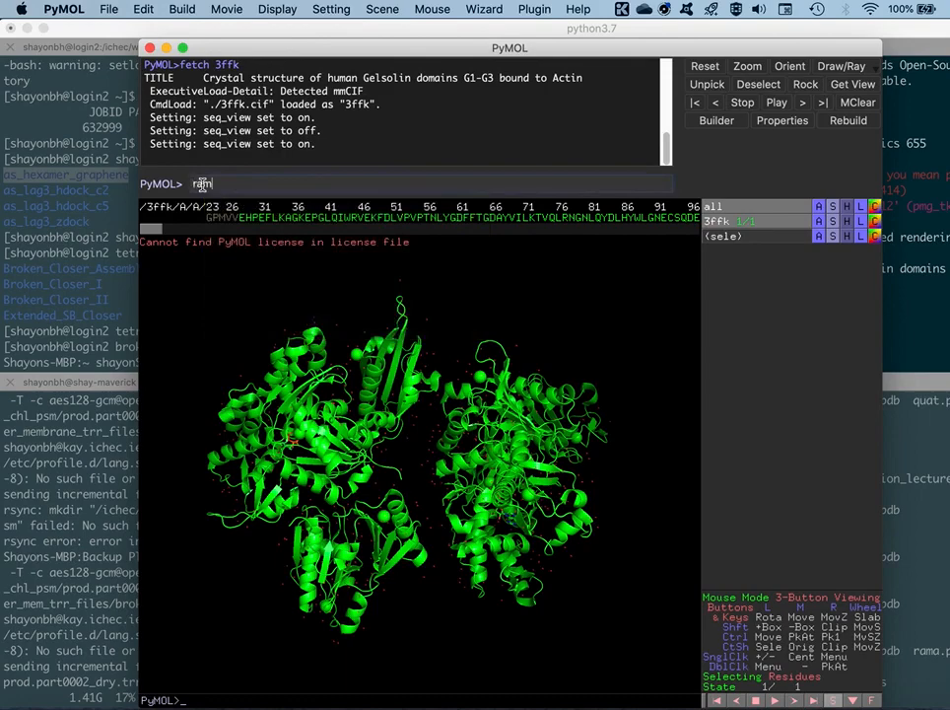
Generate the Ramachandran plot of the 3ffk structure with the rama command and place the plot window clear of the model
type("a all")
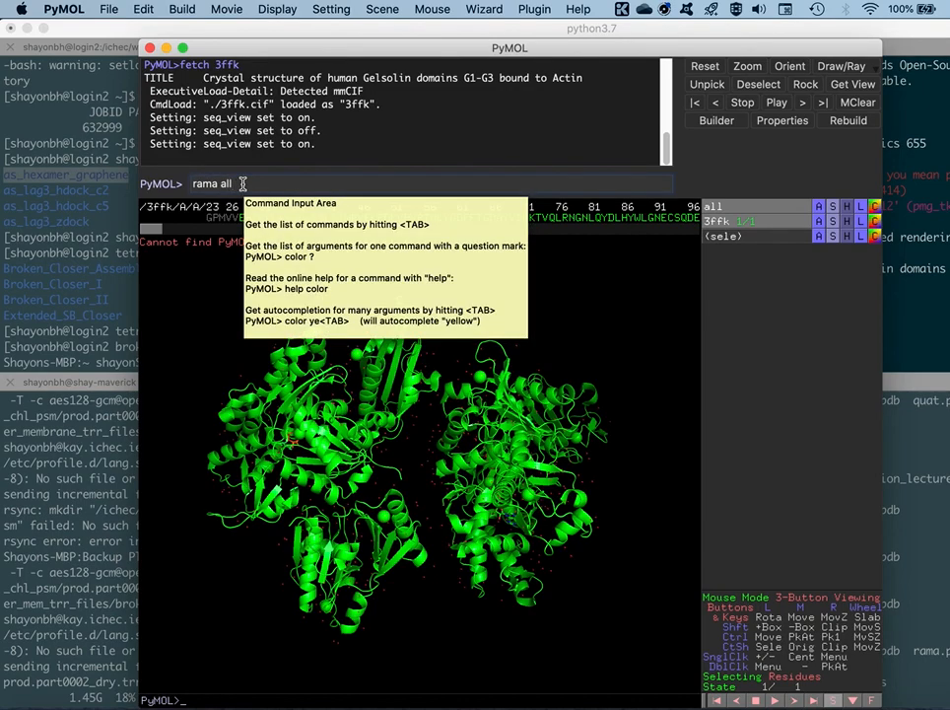
key("Return")
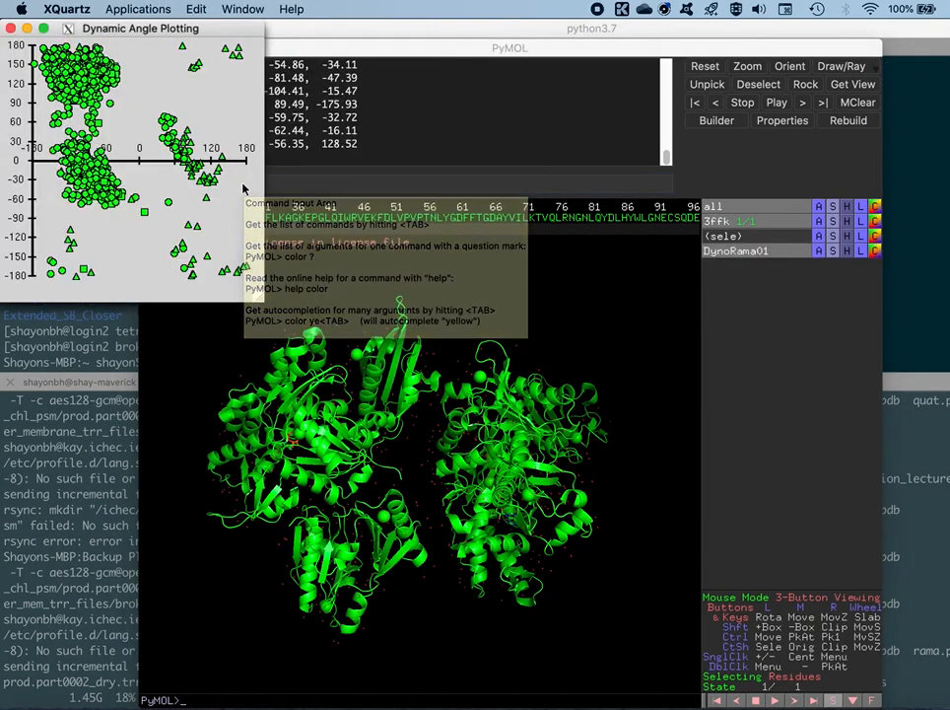
left_click_drag(158, 26, 254, 156)
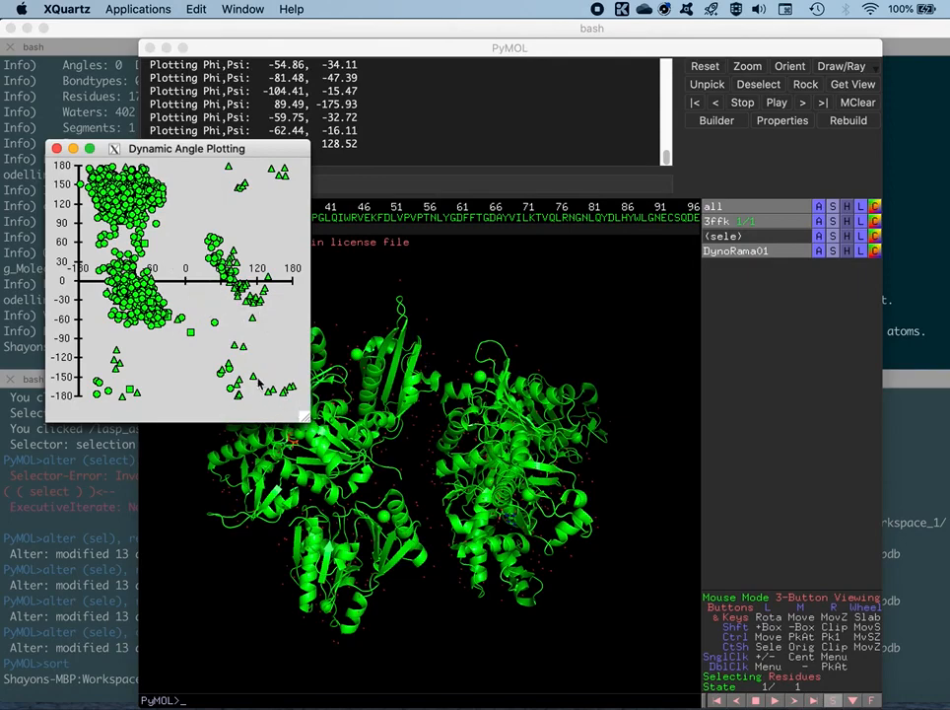
mouse_move(242, 154)
left_mouse_down()
mouse_move(245, 166)
mouse_move(241, 148)
left_mouse_up()
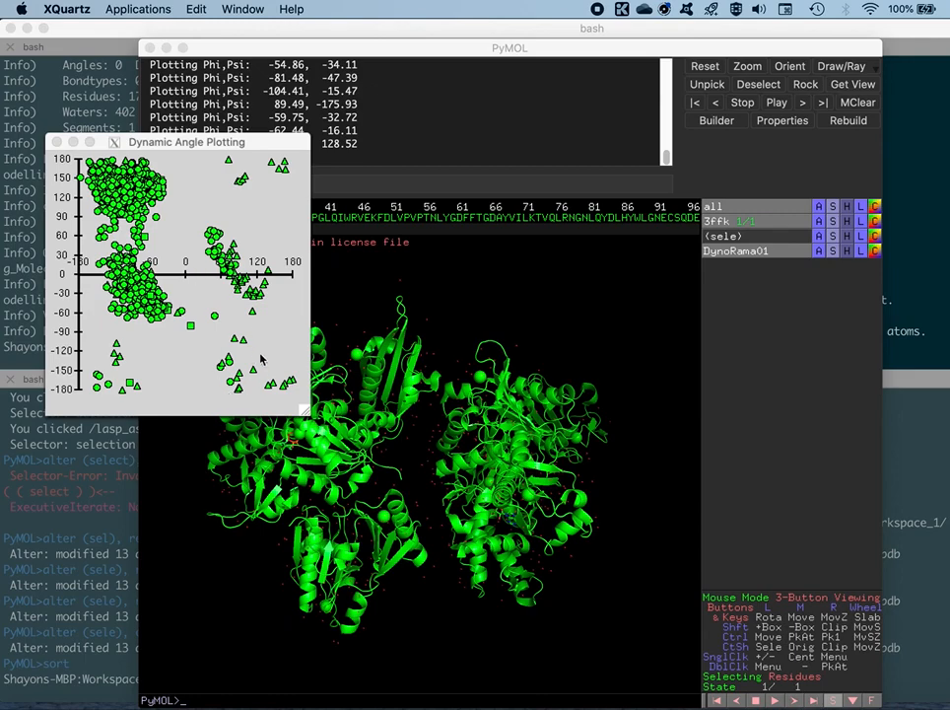
left_click_drag(257, 154, 247, 134)
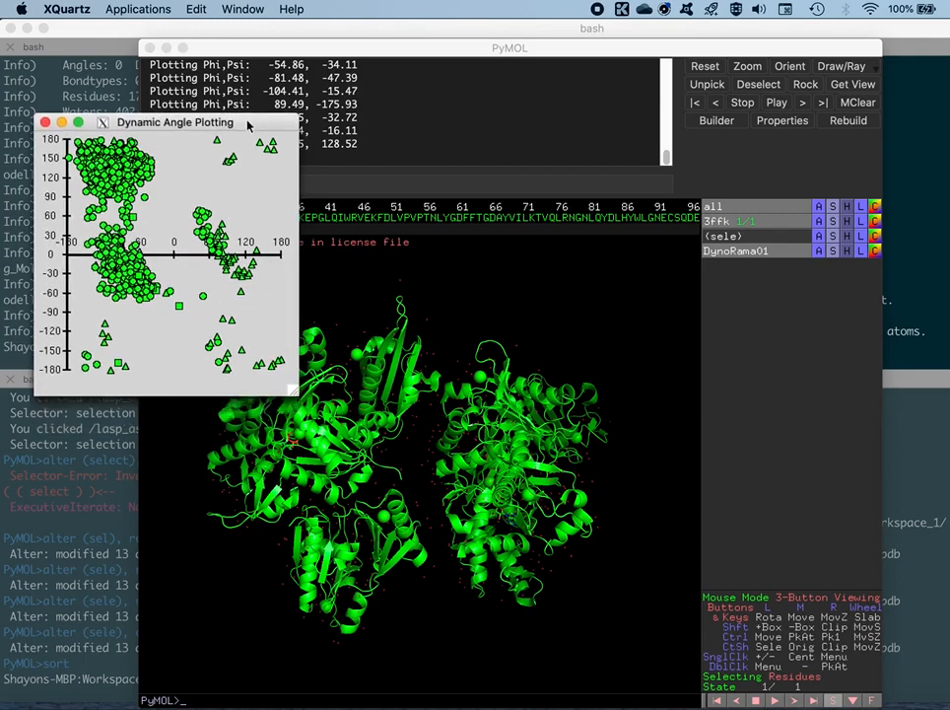
Pick the triangle point near phi 100, psi -100 in the Ramachandran plot and inspect the 3ffk structure up close
left_click(234, 327)
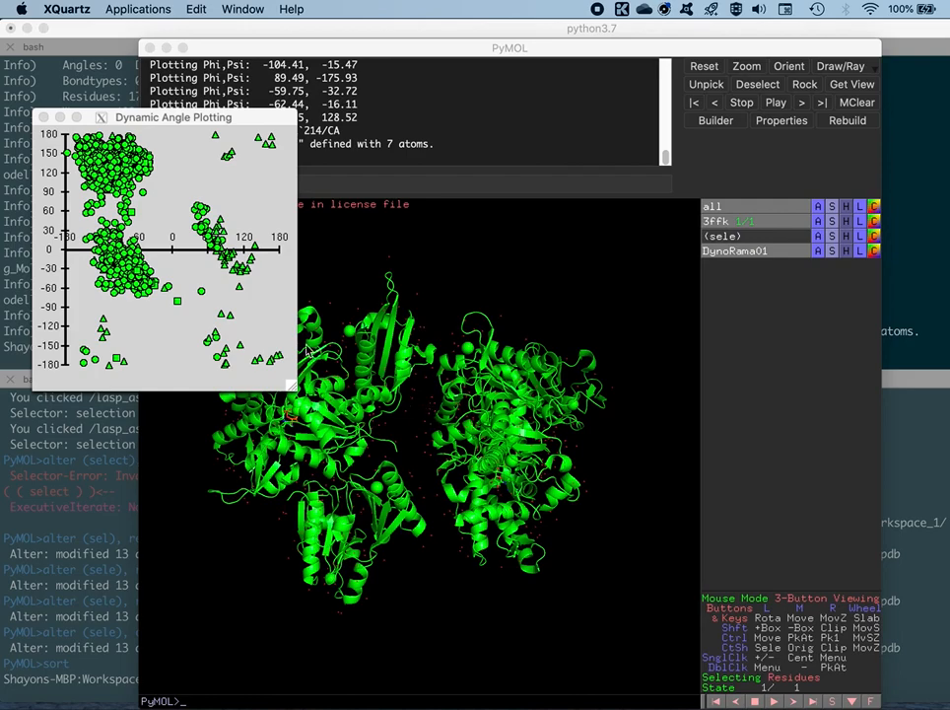
left_click(243, 122)
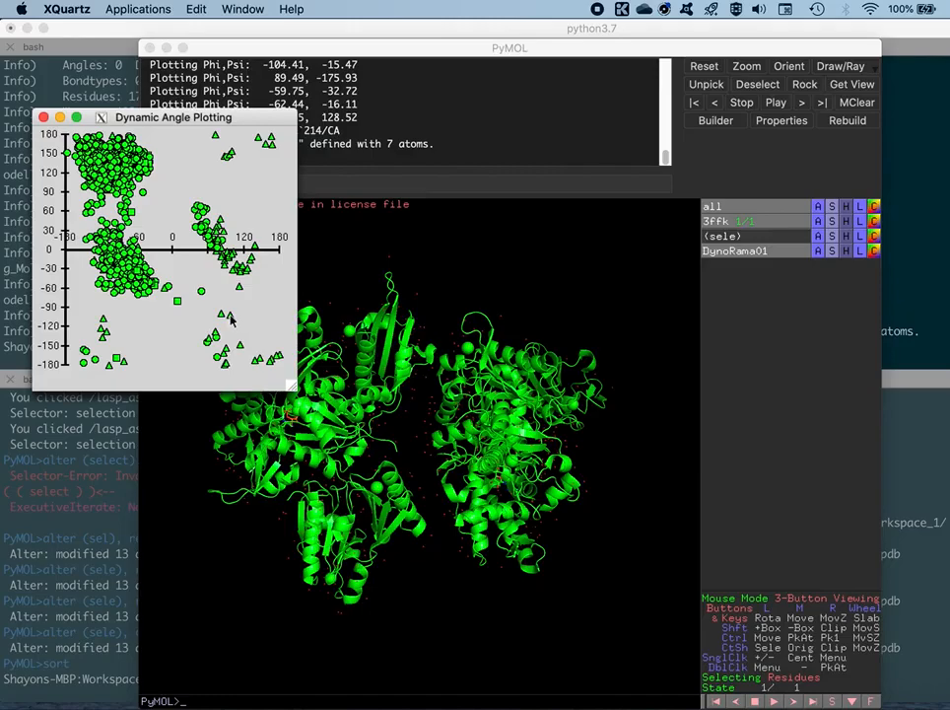
left_click(231, 318)
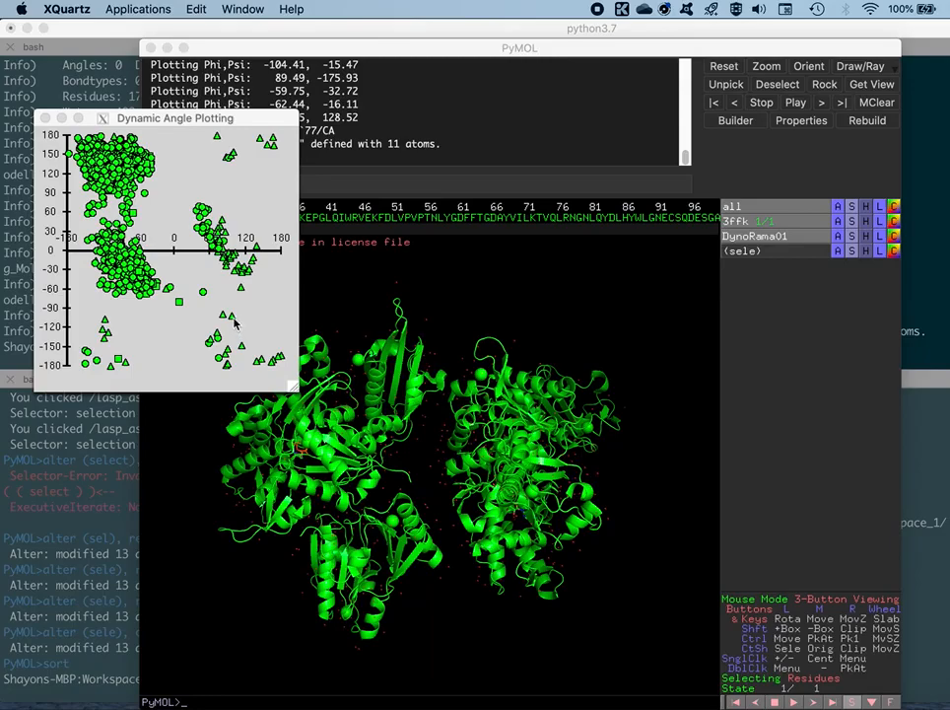
left_click(515, 320)
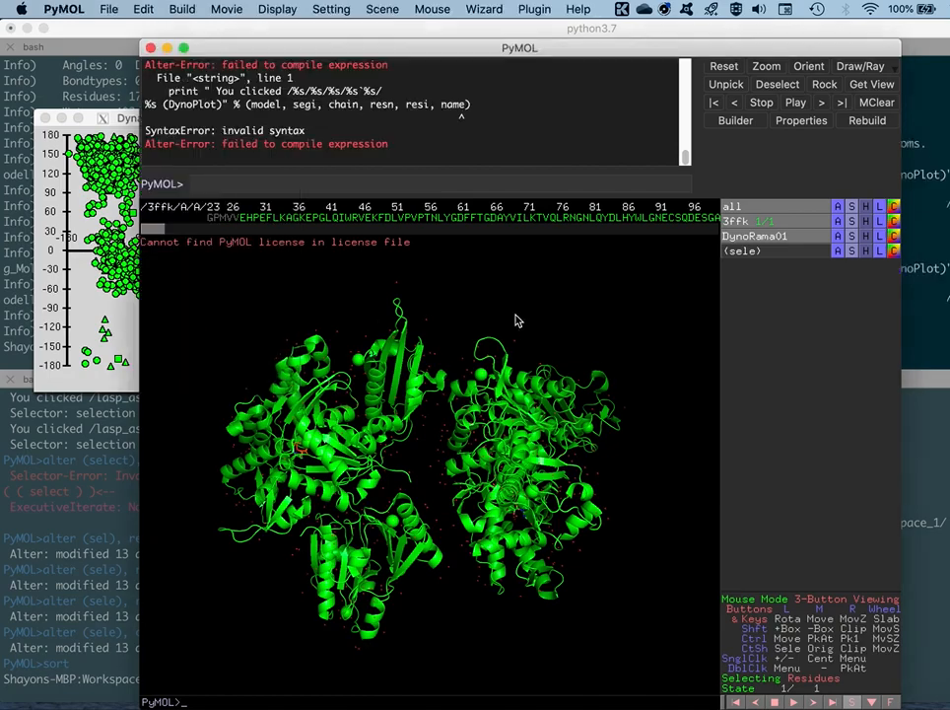
left_click_drag(516, 321, 297, 457)
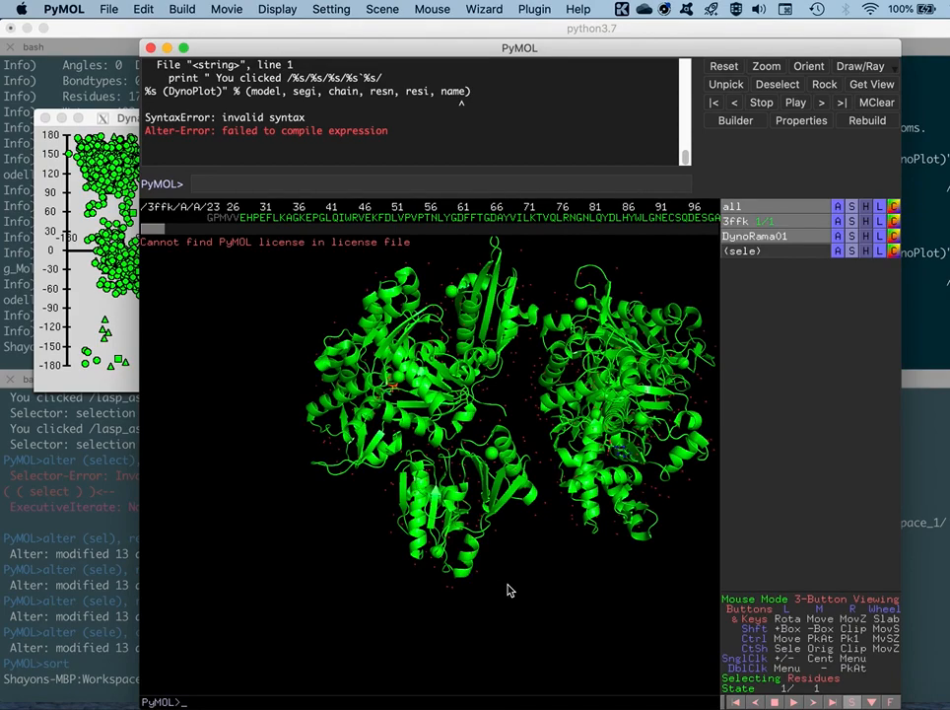
right_click_drag(509, 590, 666, 673)
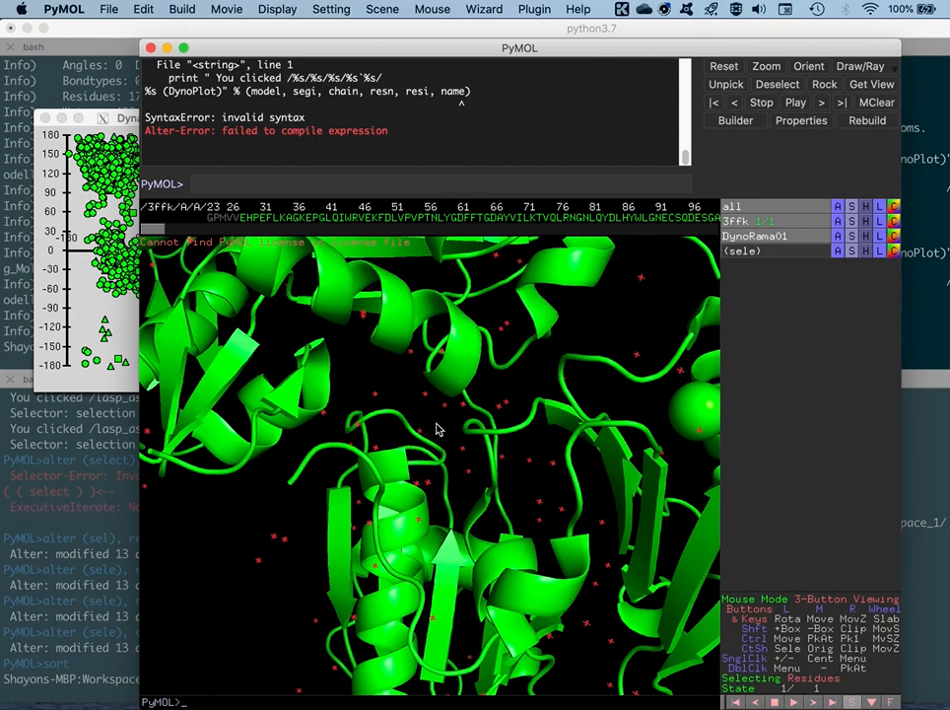
mouse_move(437, 428)
left_mouse_down()
mouse_move(441, 442)
mouse_move(443, 434)
left_mouse_up()
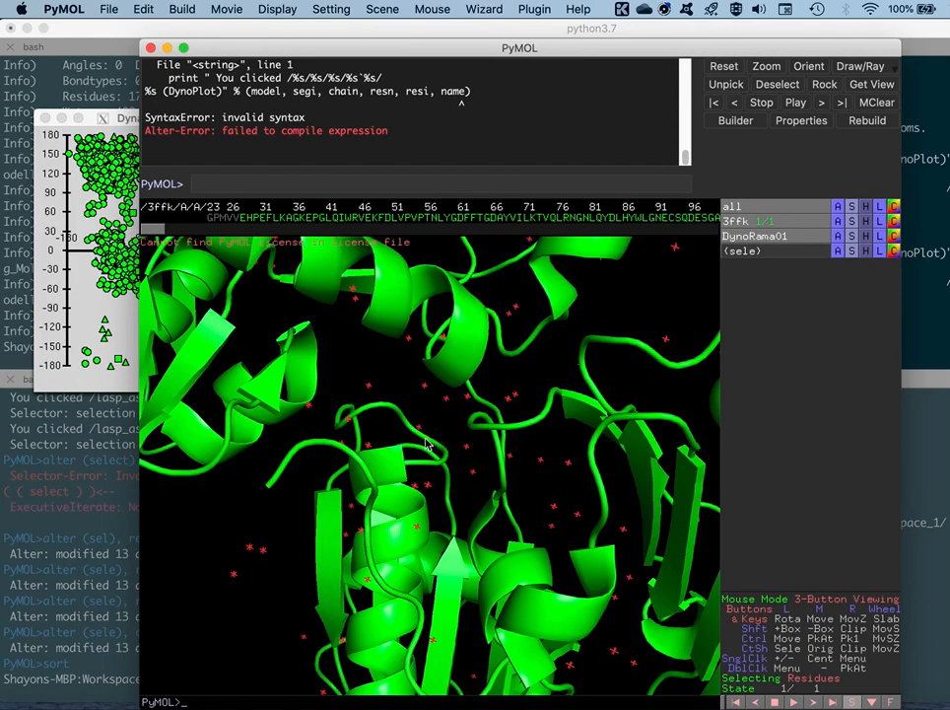
Pick the isolated square point near phi 10, psi -80 in the Ramachandran plot and return to the structure
left_click(126, 119)
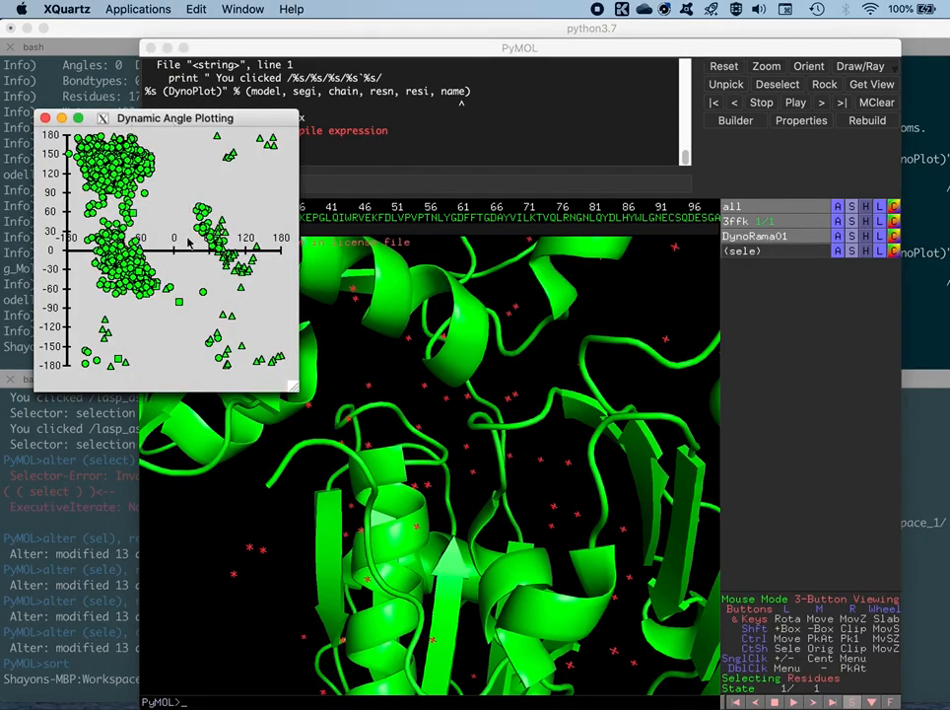
left_click(179, 307)
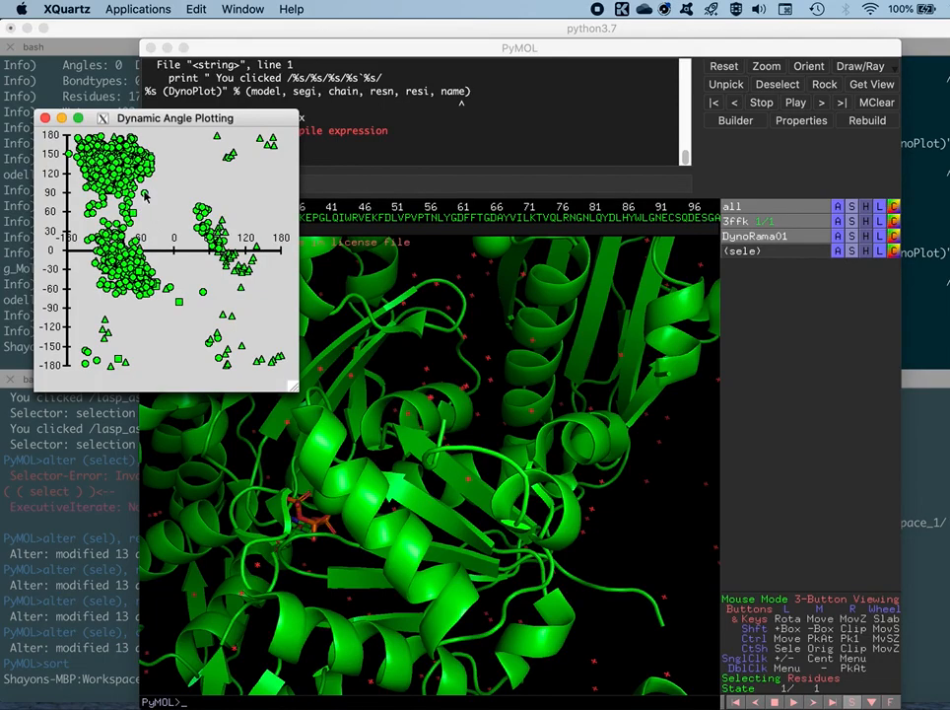
left_click(681, 486)
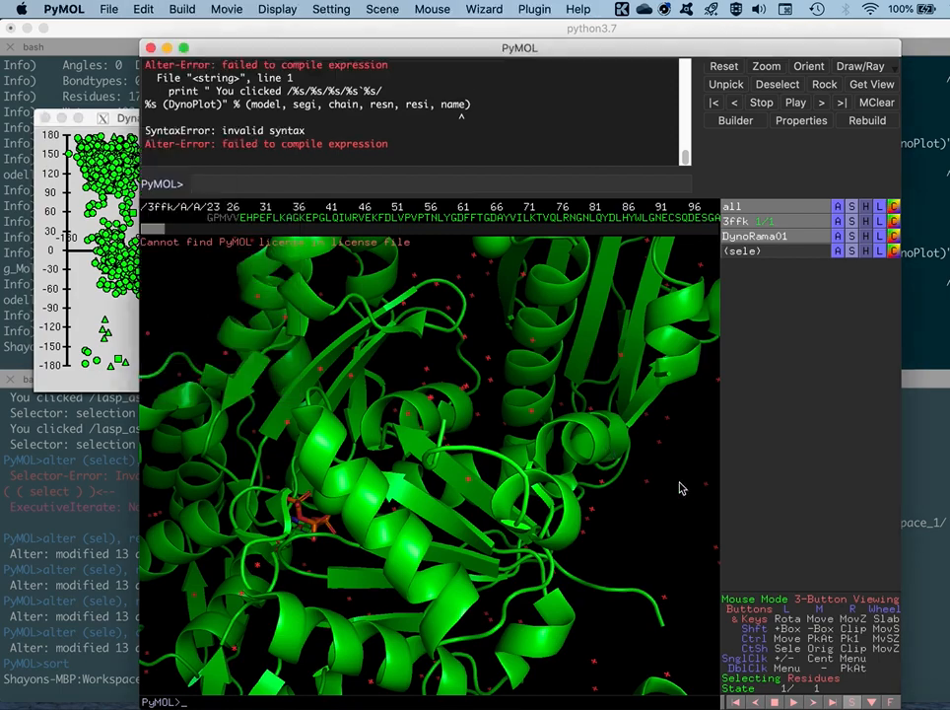
Pick the circle point near phi -50, psi 90 in the Ramachandran plot and return to the structure
left_click(119, 115)
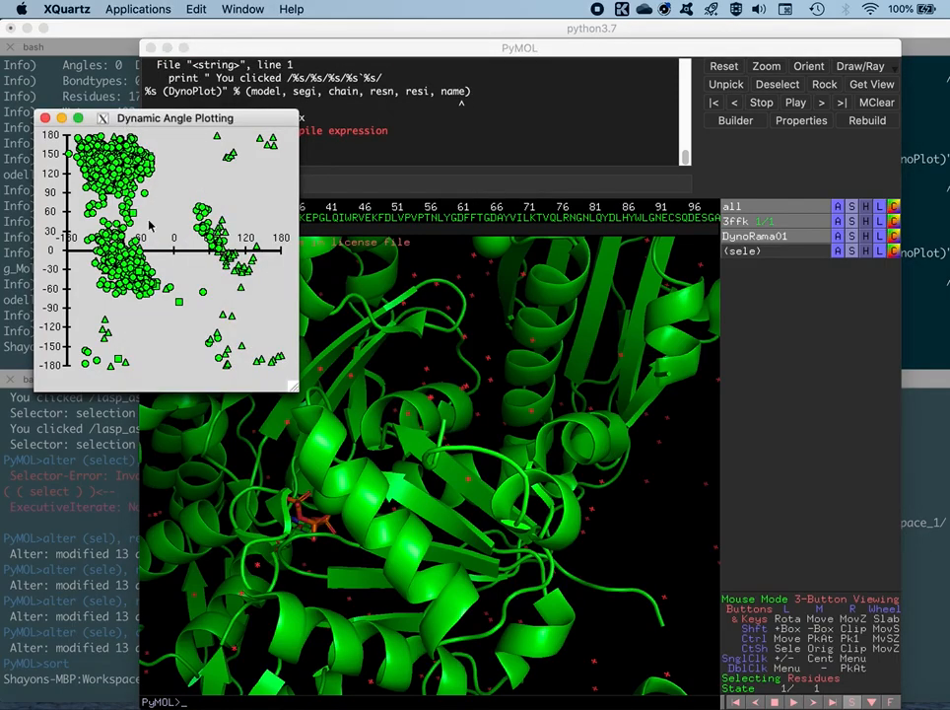
left_click(145, 196)
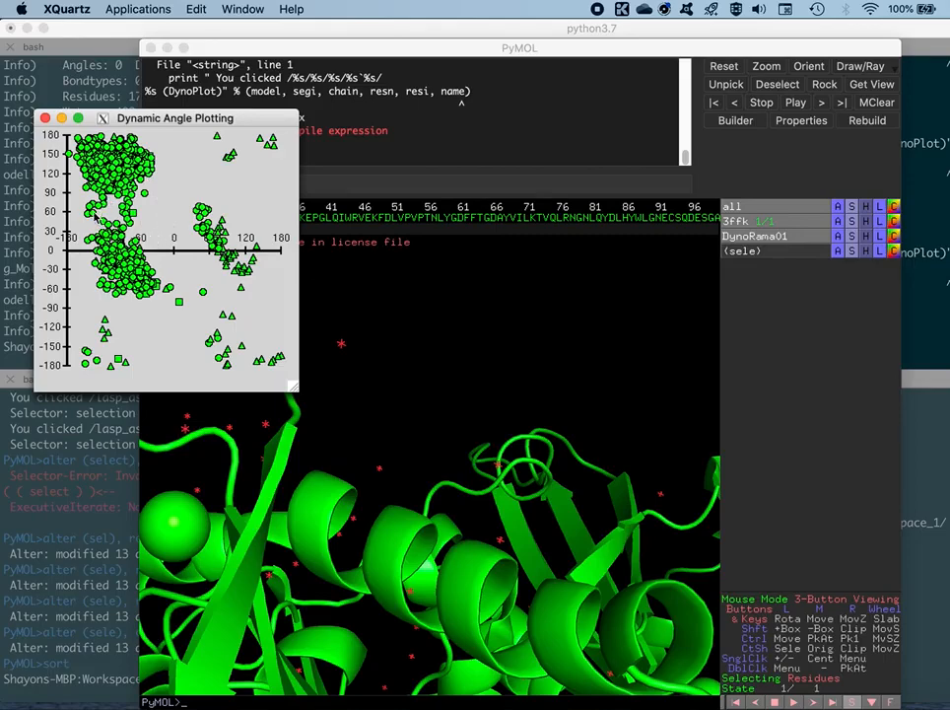
left_click(417, 315)
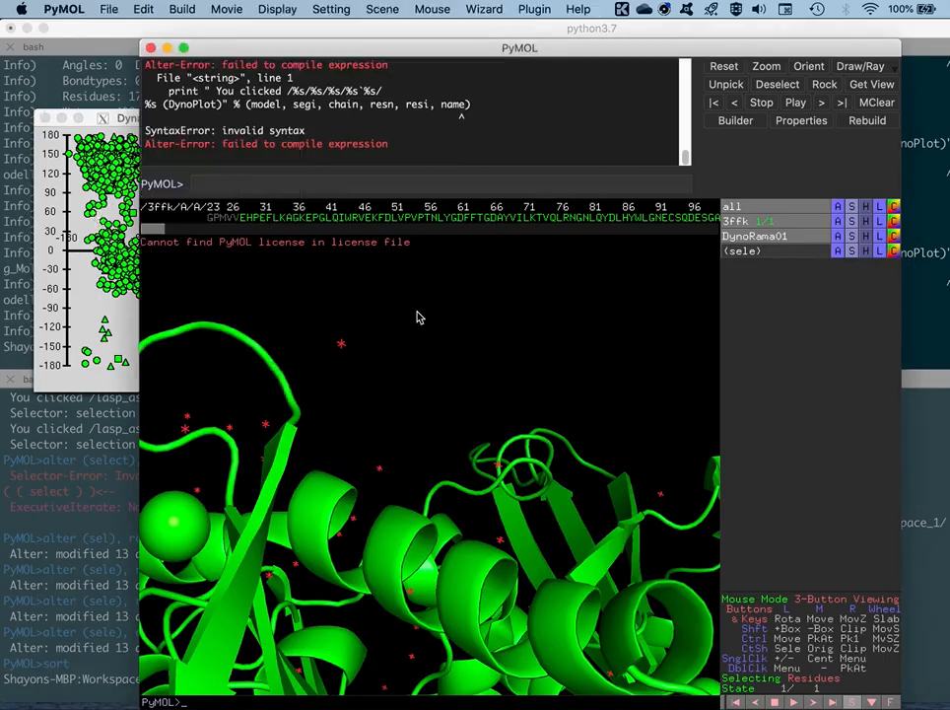
Close the Dynamic Angle Plotting window
left_click(96, 218)
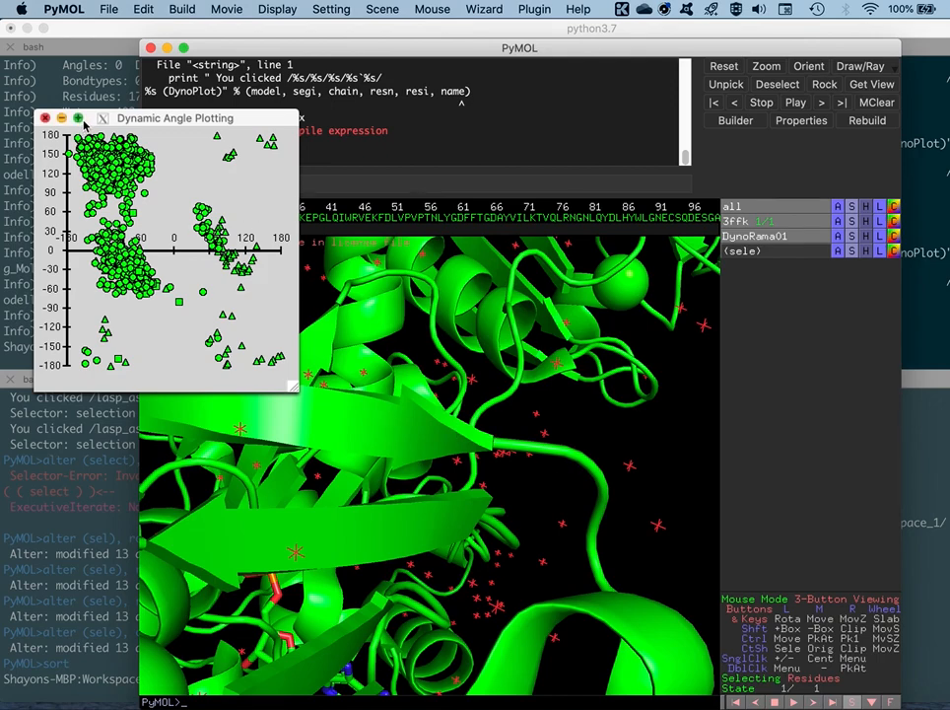
left_click(92, 119)
left_click(46, 118)
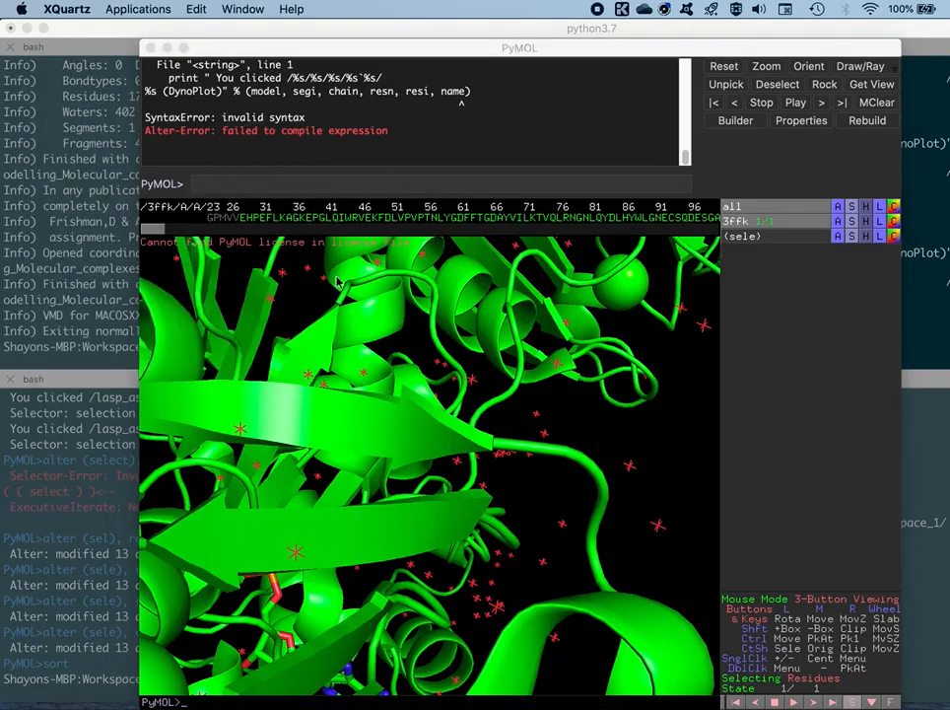
Bring the whole 3ffk complex back into view and toggle its display off and on again
left_click(664, 435)
mouse_move(664, 431)
right_mouse_down()
mouse_move(673, 463)
mouse_move(633, 296)
right_mouse_up()
right_click_drag(653, 437, 640, 373)
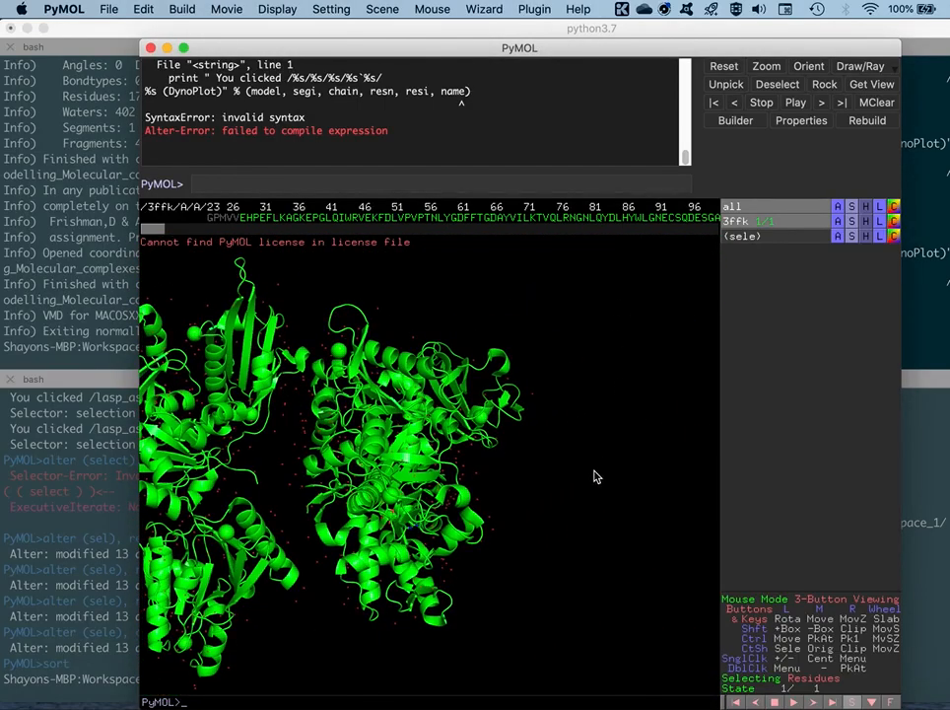
middle_click_drag(597, 477, 694, 453)
middle_click_drag(646, 477, 691, 506)
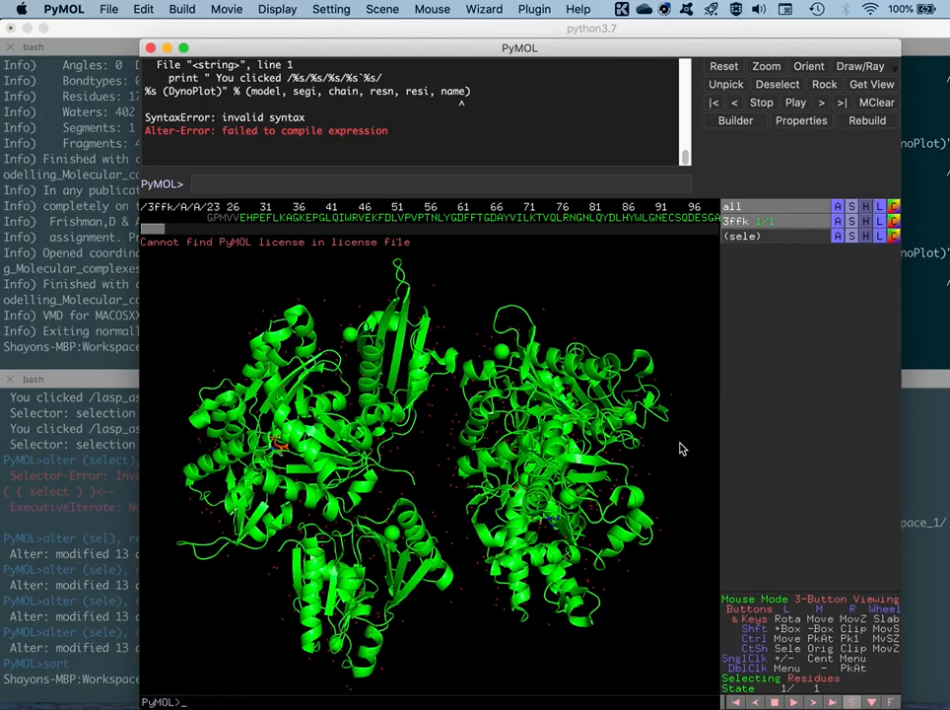
left_click(737, 226)
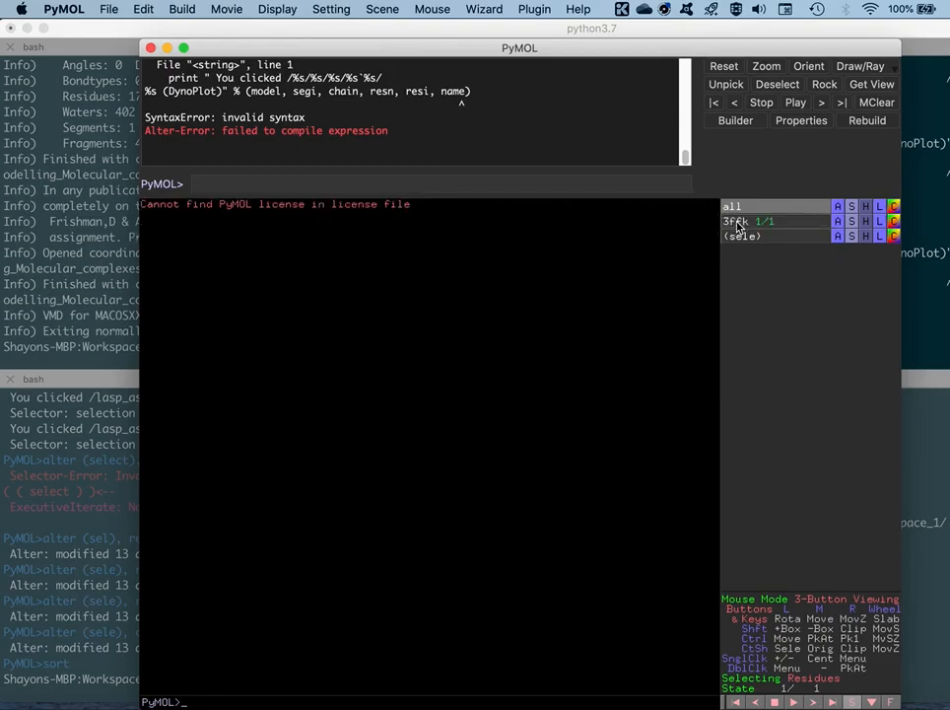
left_click(738, 226)
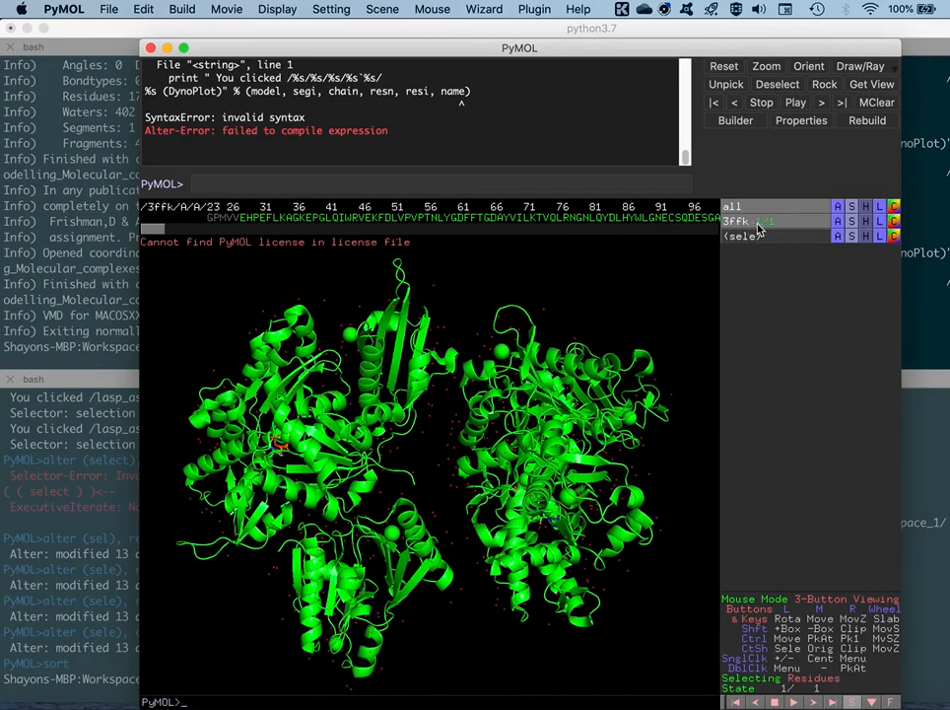
Colour the 3ffk structure by chain using the by chain (elem C) option
left_click(893, 222)
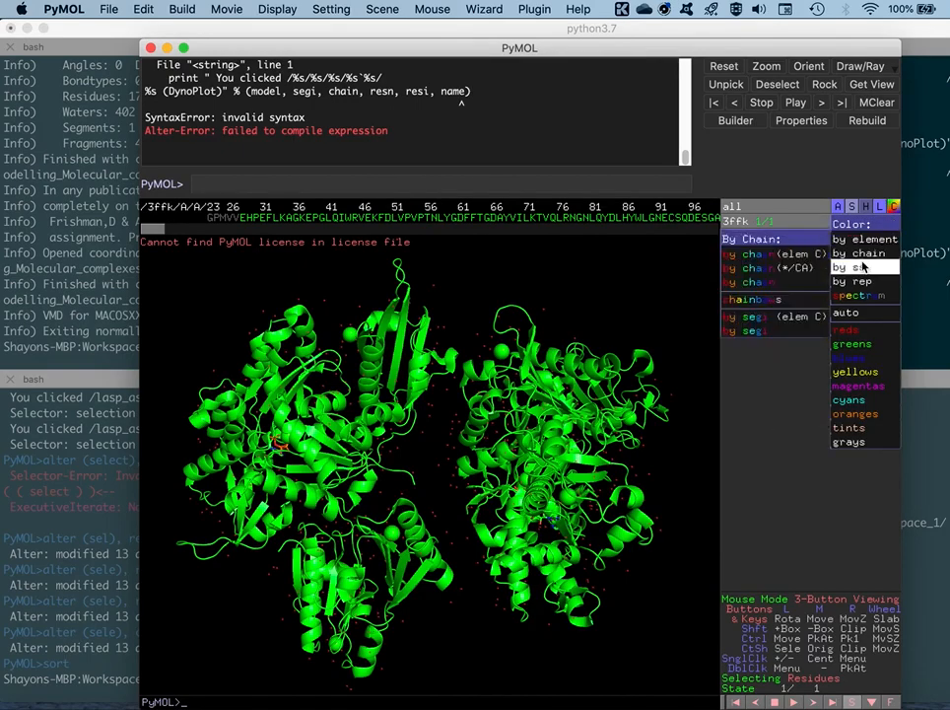
mouse_move(860, 282)
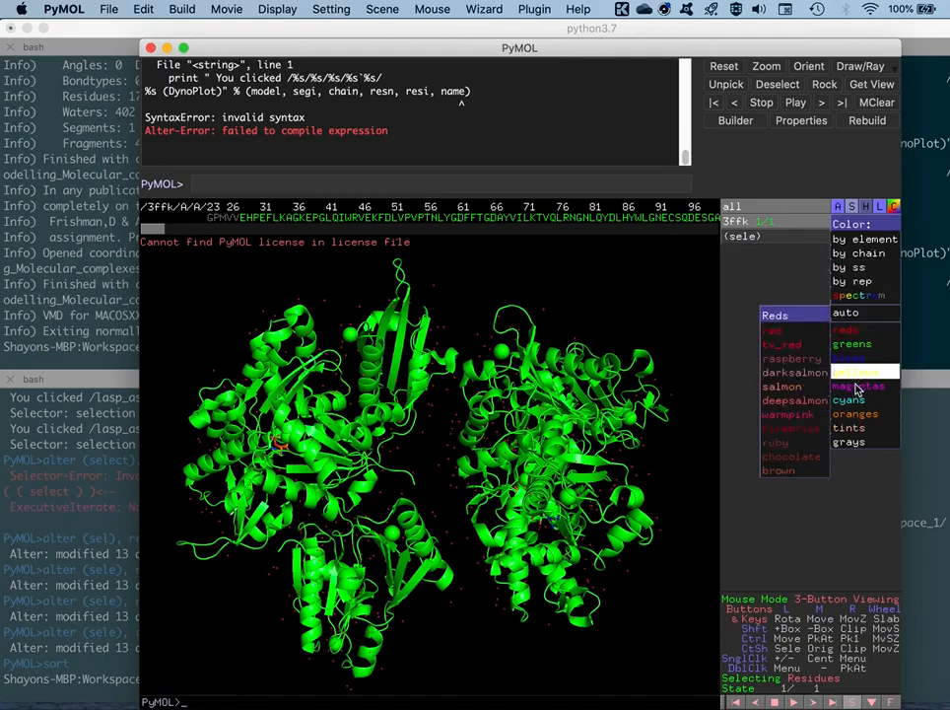
mouse_move(858, 260)
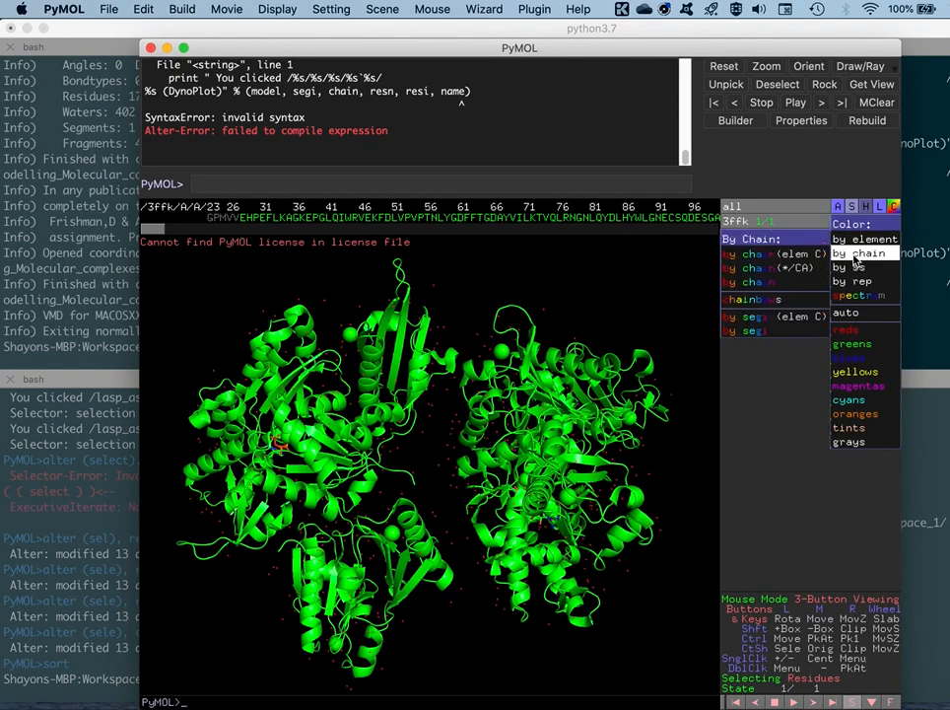
left_click(773, 255)
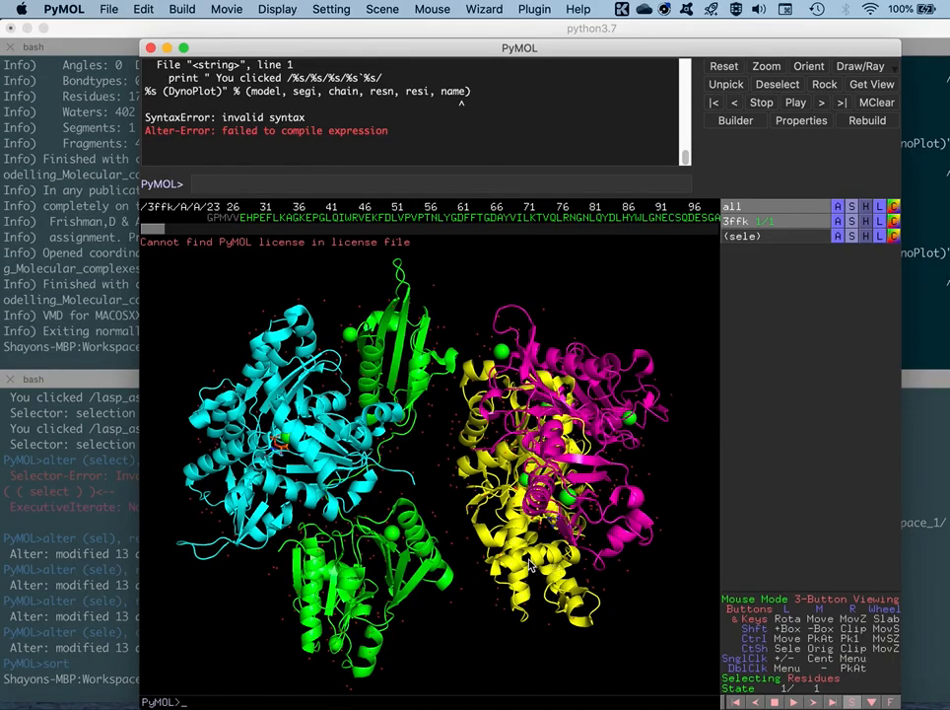
Inspect the chain-coloured 3ffk model and compare its colours with the sequence as far as chain E
left_click_drag(446, 492, 445, 525)
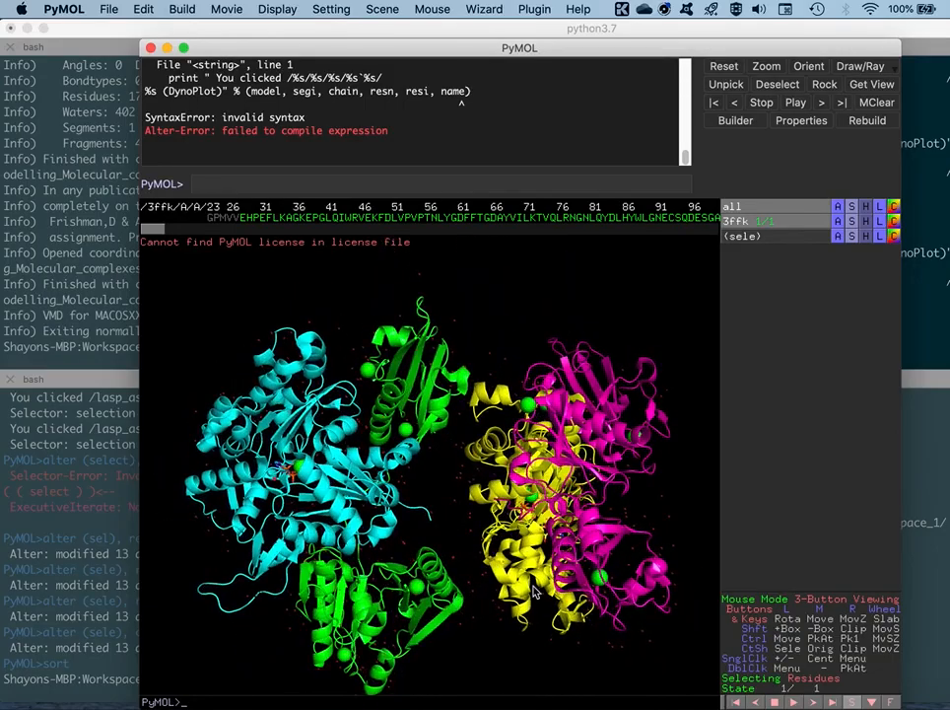
left_click_drag(340, 402, 443, 525)
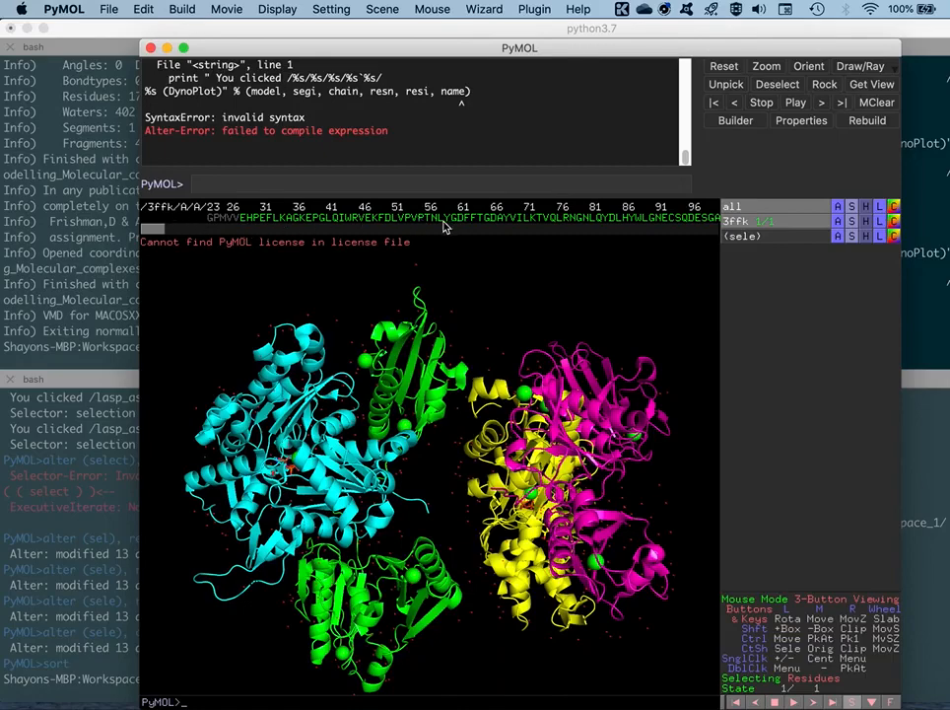
left_click_drag(159, 230, 461, 229)
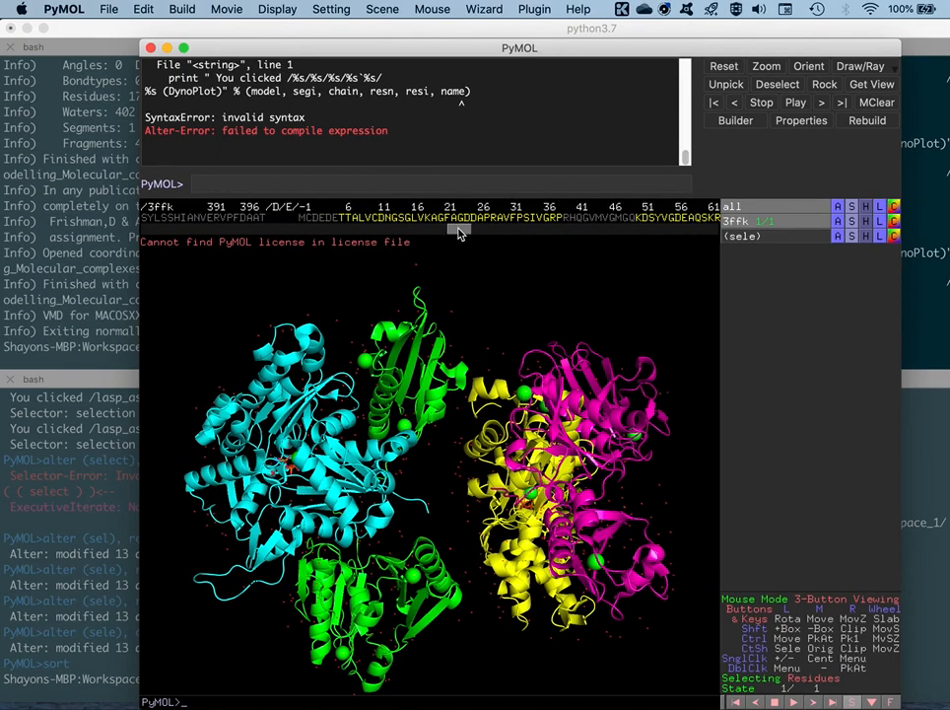
left_click_drag(460, 232, 155, 229)
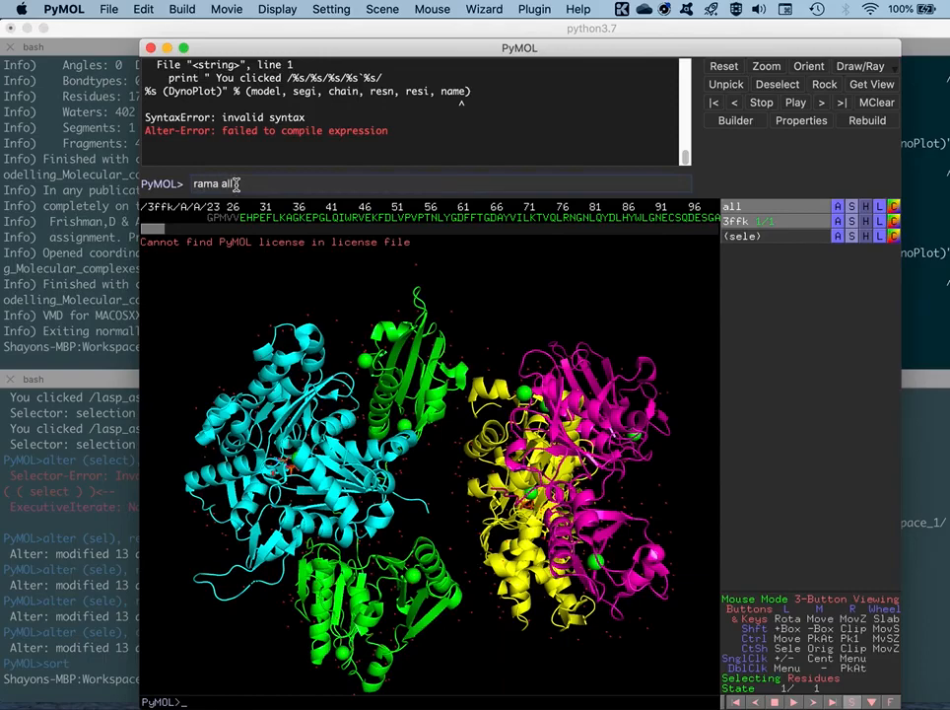
Generate the Ramachandran plot for all residues of the chain-coloured structure with rama all and reposition the plot window
key("Return")
left_click_drag(219, 30, 227, 61)
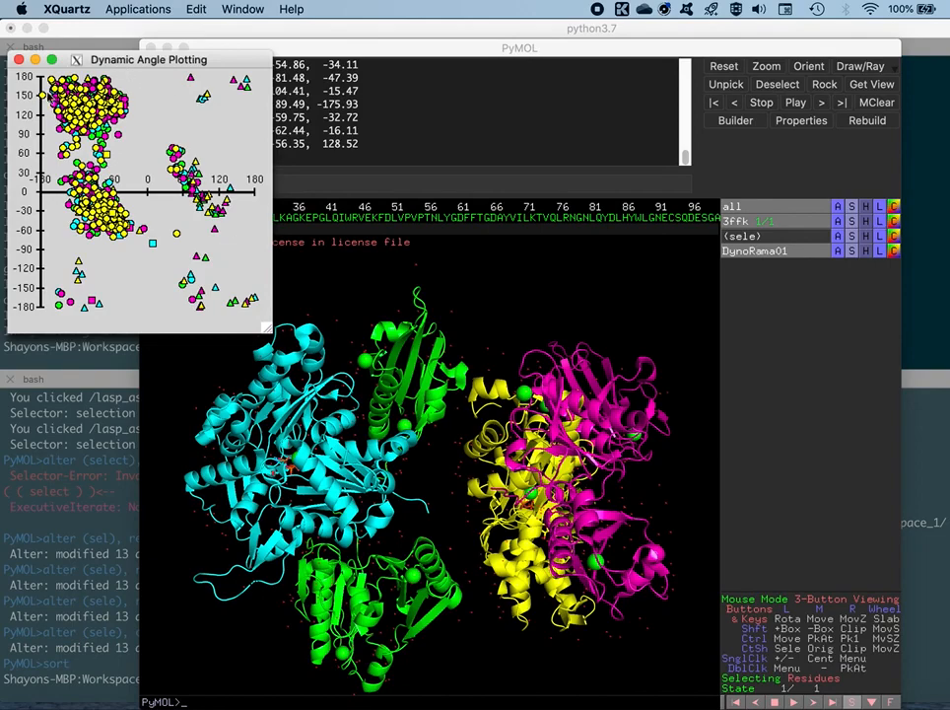
Close the existing Ramachandran plot and colour 3ffk by secondary structure with red helices, yellow sheets and green loops
left_click(18, 60)
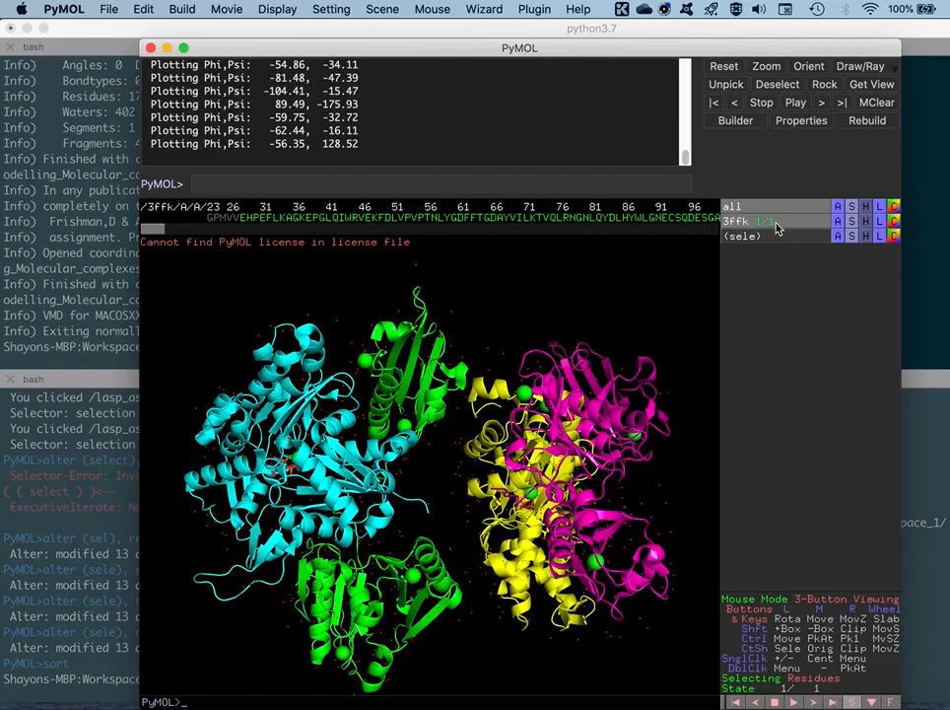
left_click(894, 223)
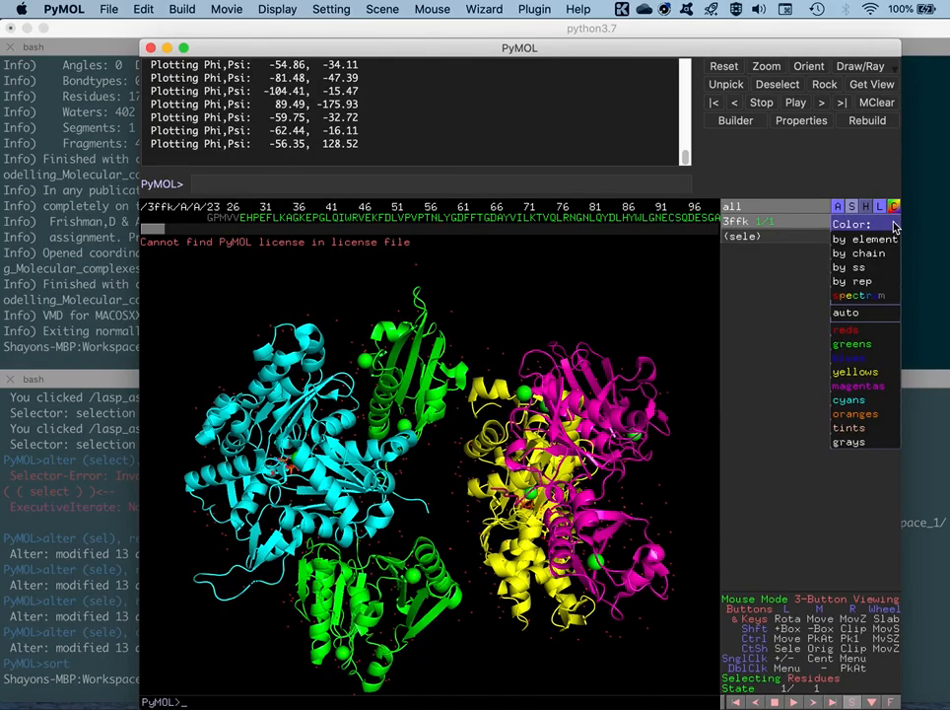
mouse_move(862, 279)
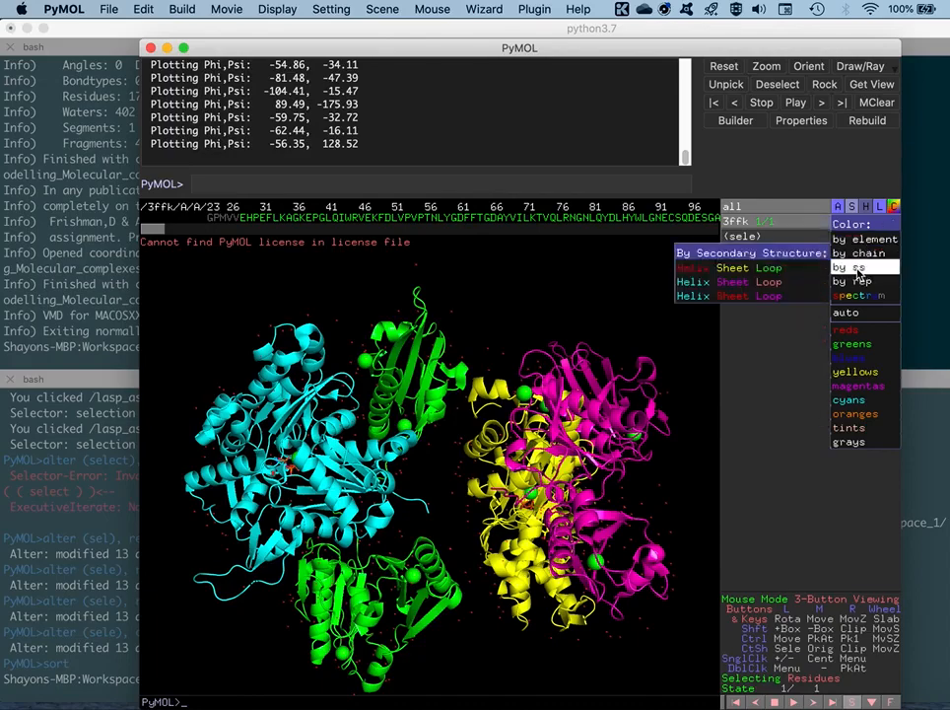
left_click(786, 270)
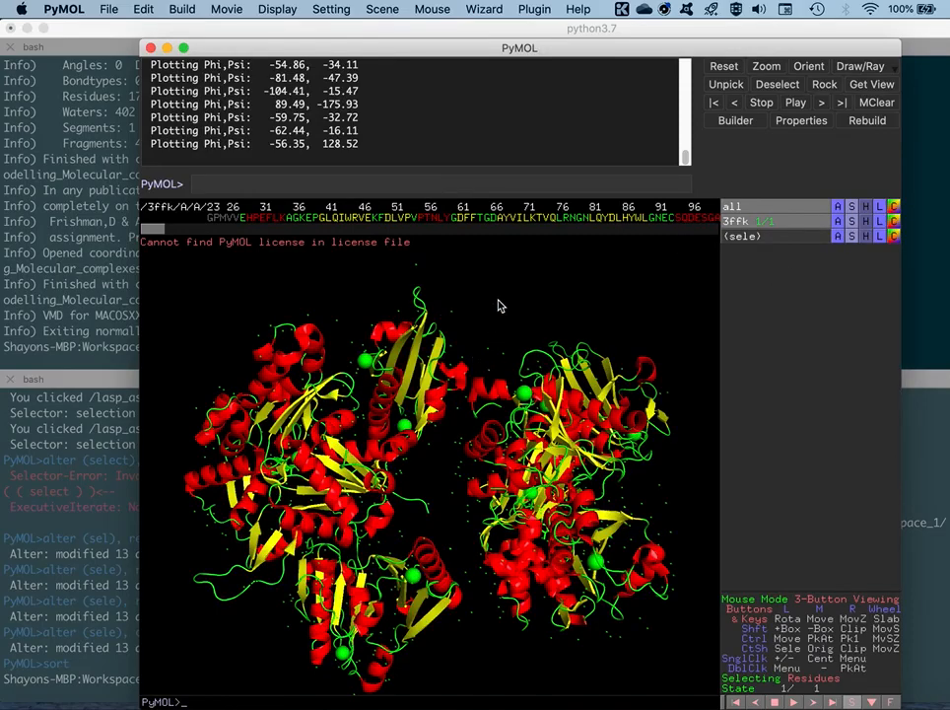
Generate the Ramachandran plot of the secondary-structure-coloured model with the rama command and move the plot window clear of the command line
left_click_drag(498, 307, 504, 289)
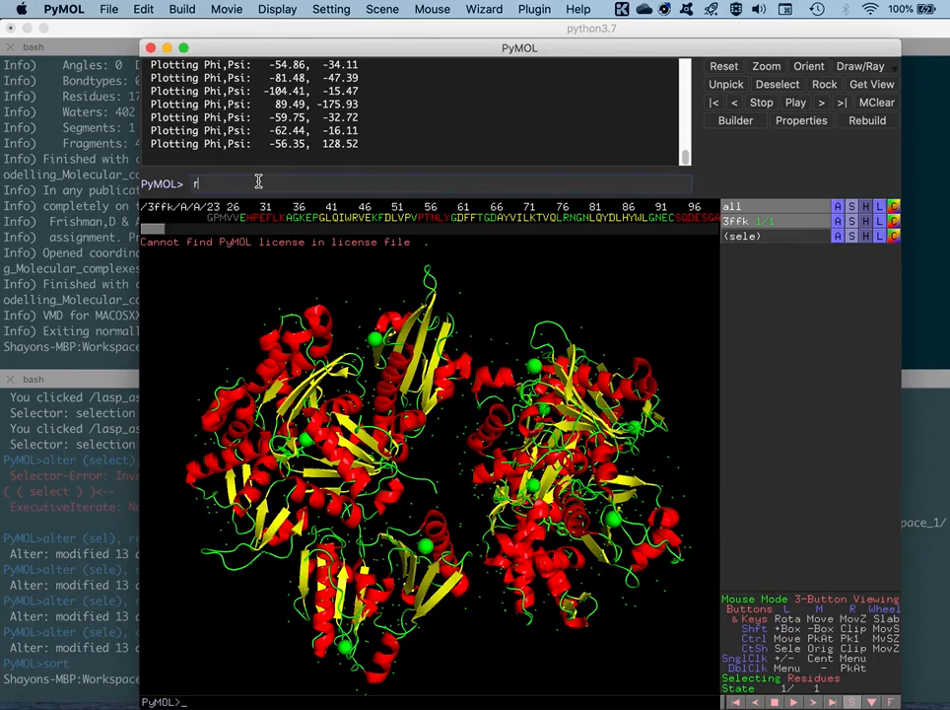
type("ama all")
key("Return")
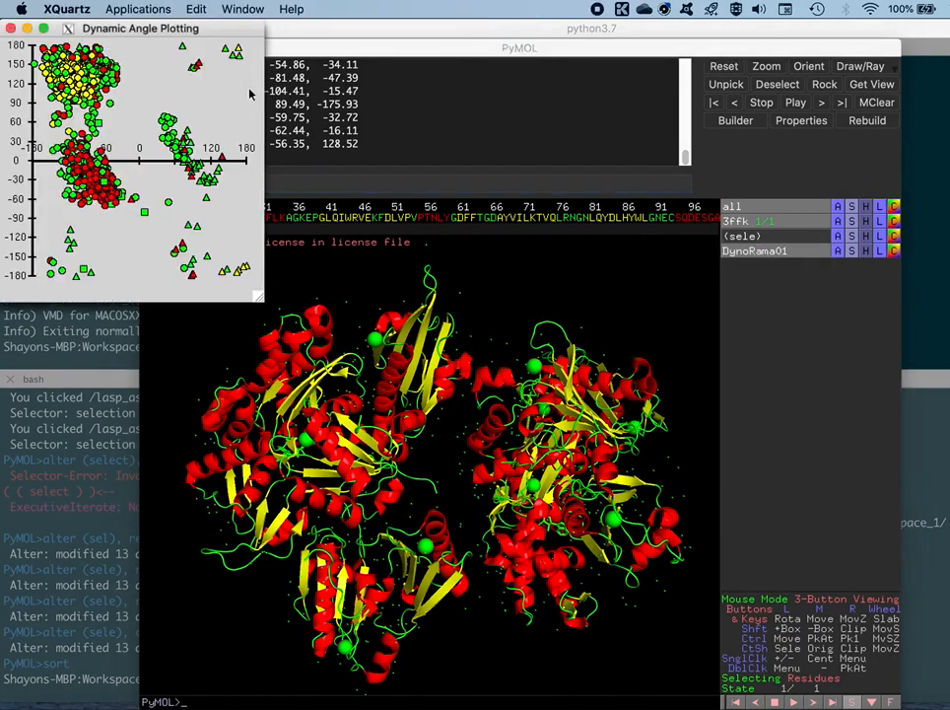
left_click_drag(226, 29, 244, 97)
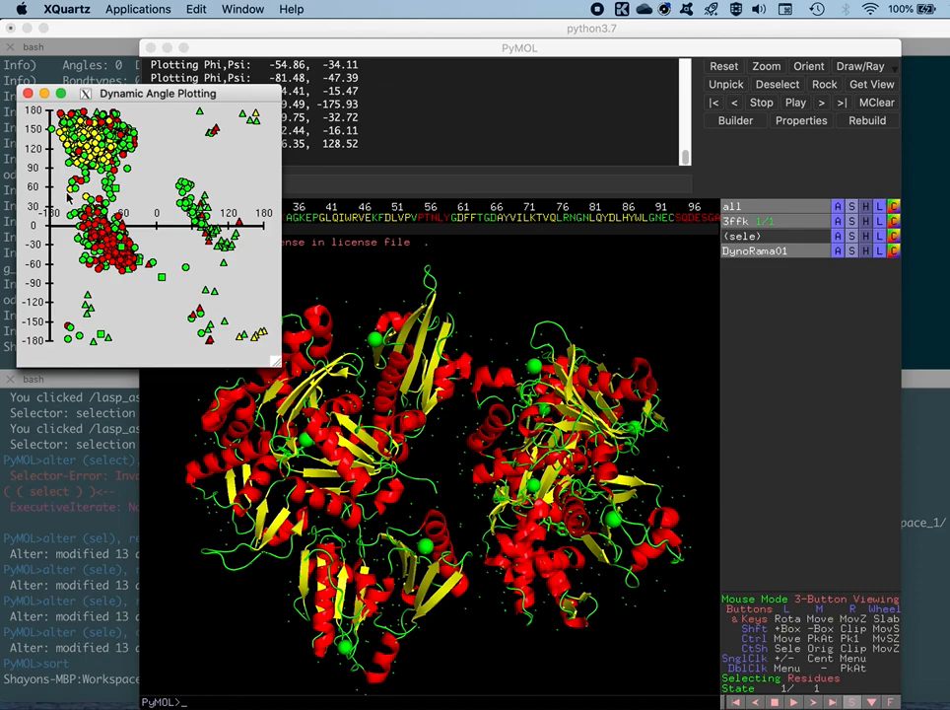
left_click_drag(94, 94, 133, 114)
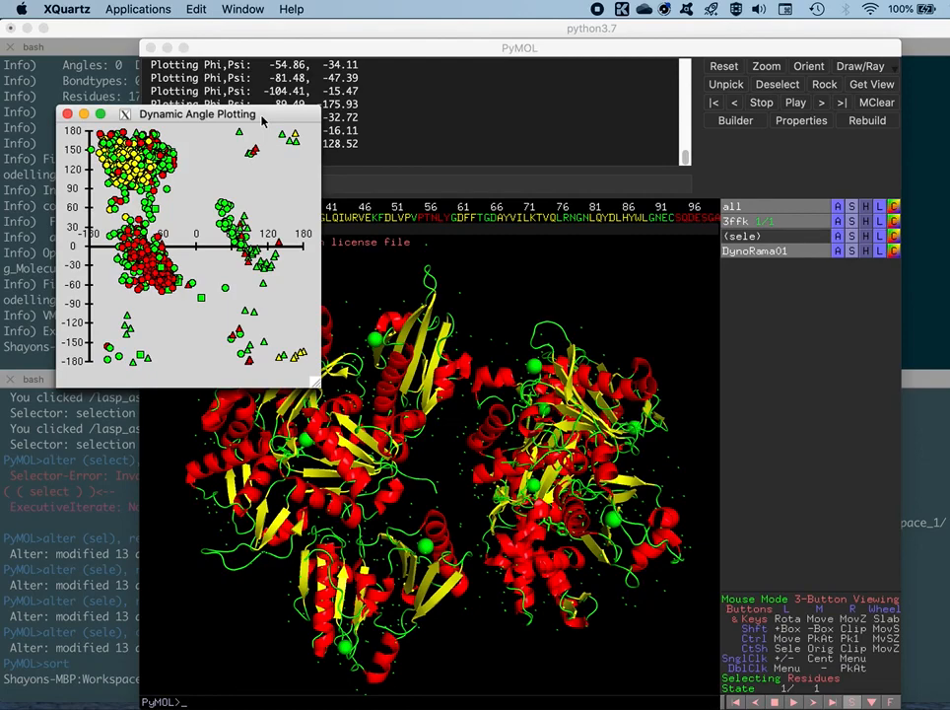
left_click_drag(262, 118, 266, 130)
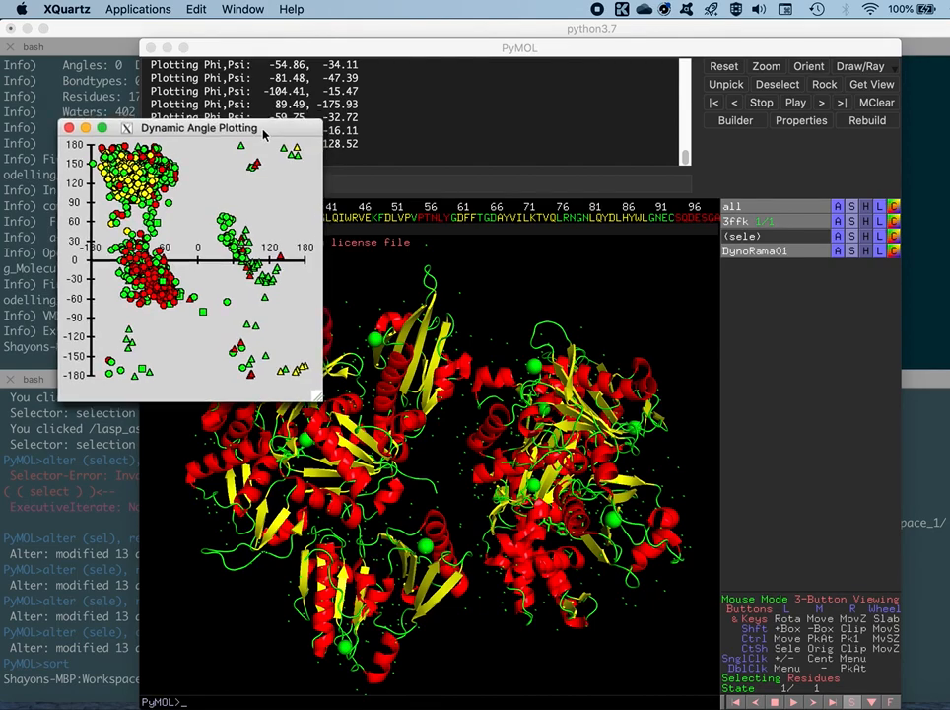
left_click_drag(266, 131, 253, 197)
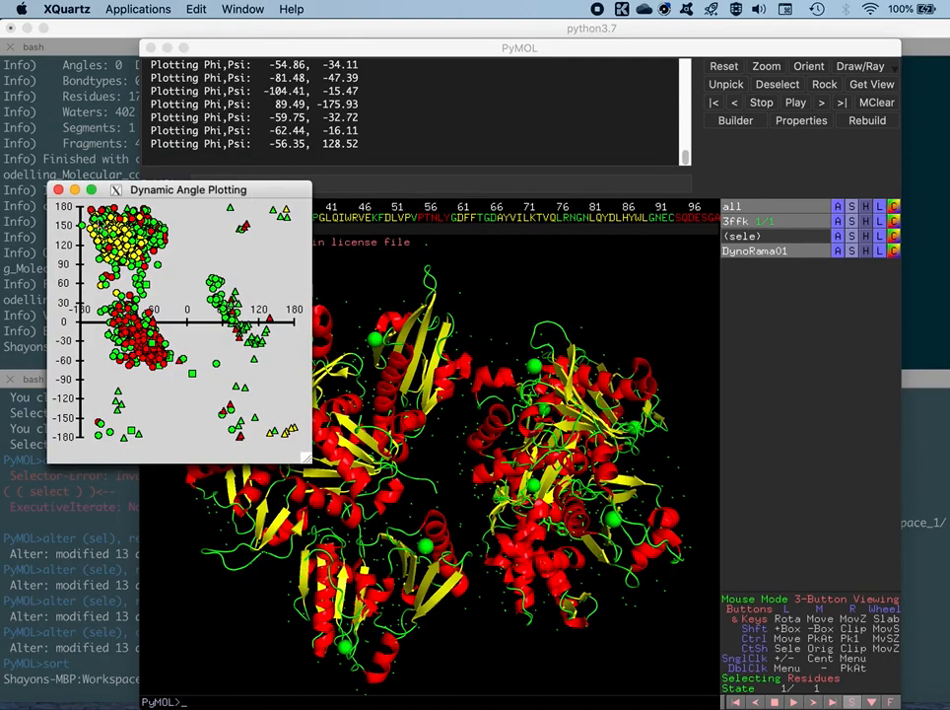
Close the plot window and save the Ramachandran plot to a PostScript file with the command rama all, none, rama_plot.ps
left_click(58, 189)
left_click(251, 183)
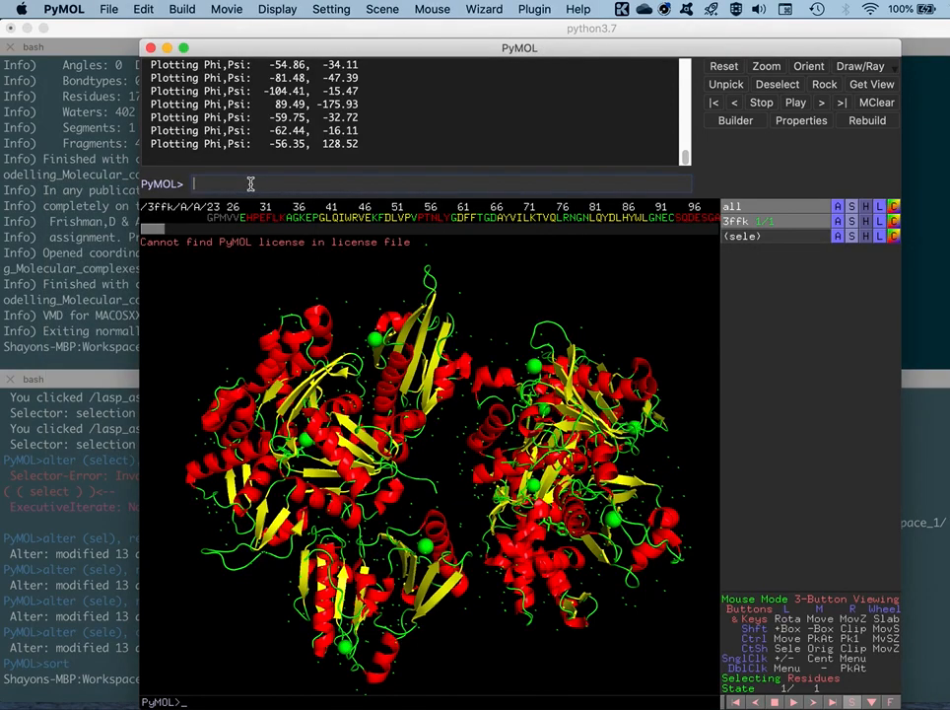
type("rama all, none, rama_plot.ps")
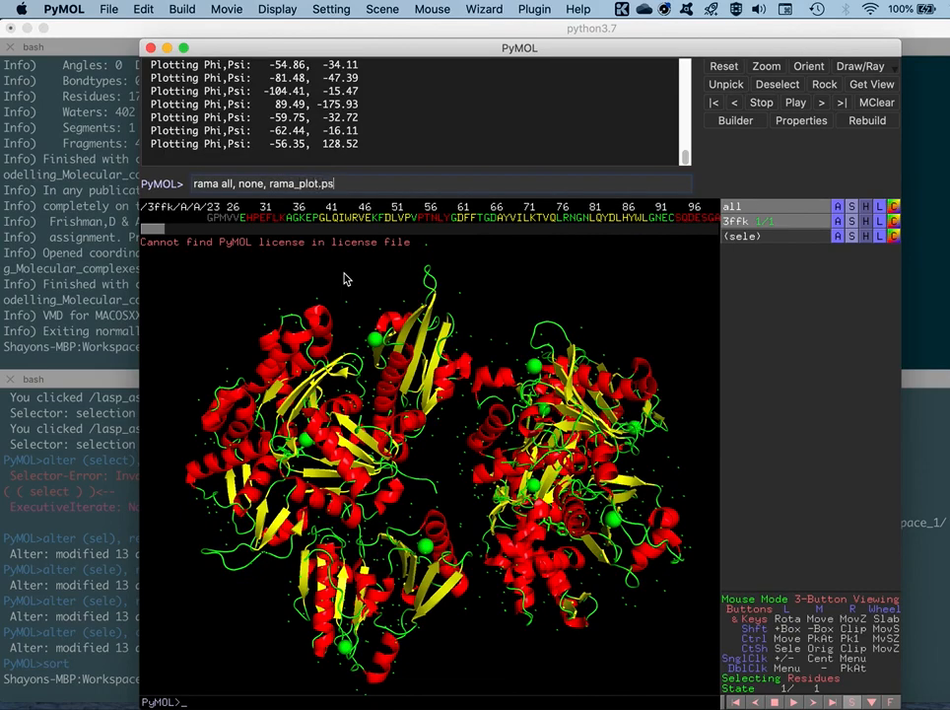